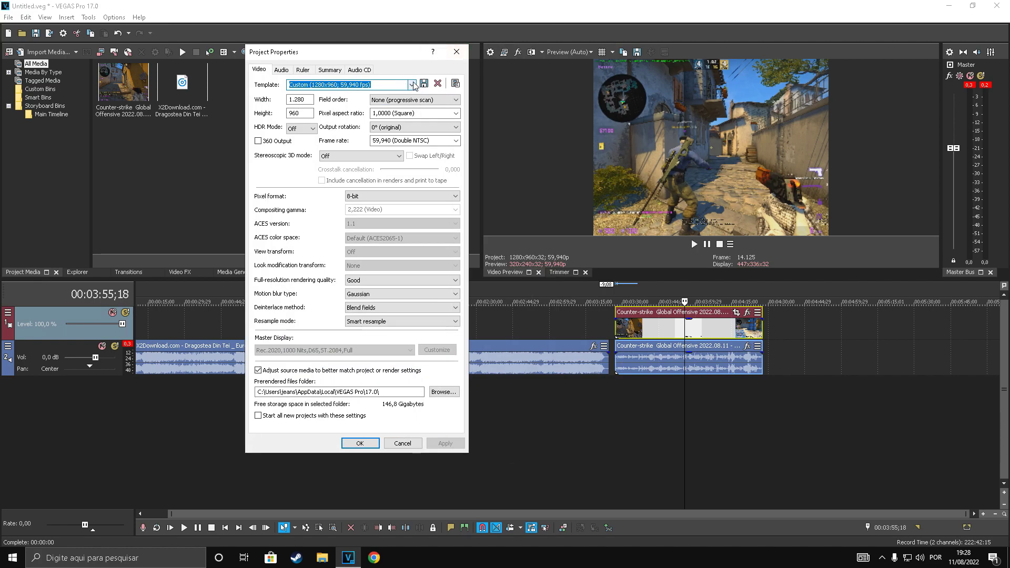
Set the project's video size to 1920 wide by 1080 high
left_click(325, 83)
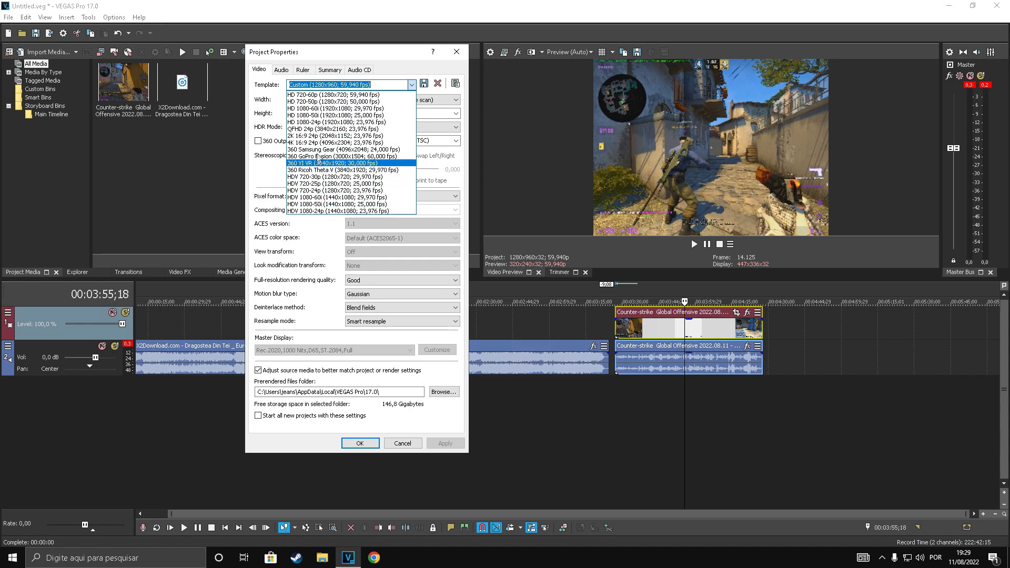
left_click(272, 178)
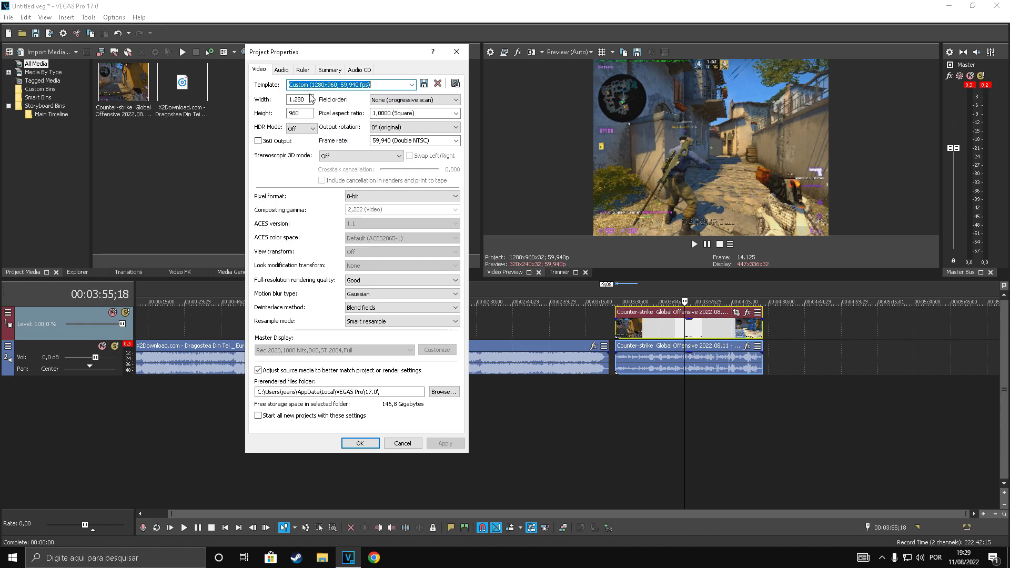
double_click(299, 100)
type("1920")
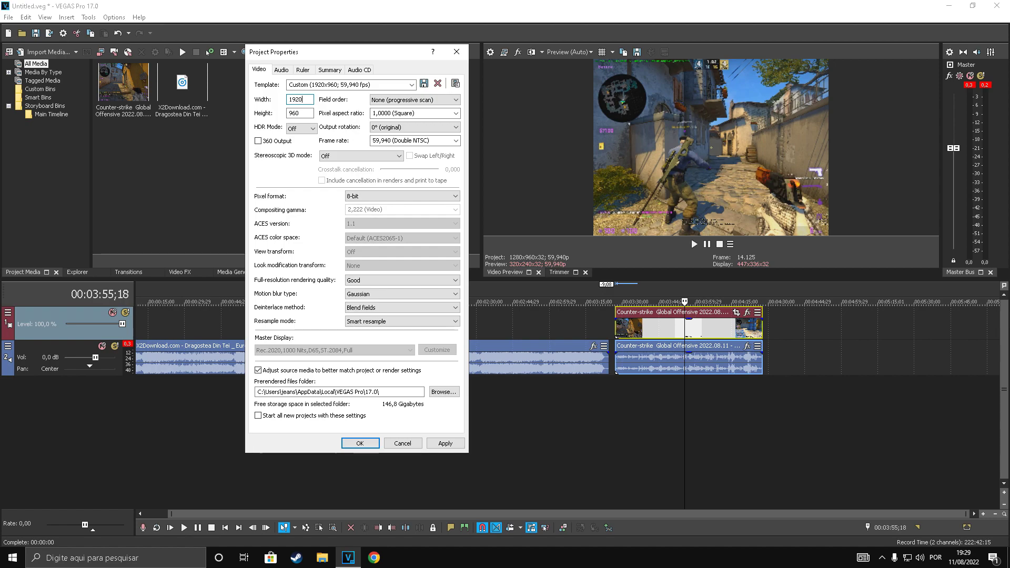
double_click(308, 113)
type("1080")
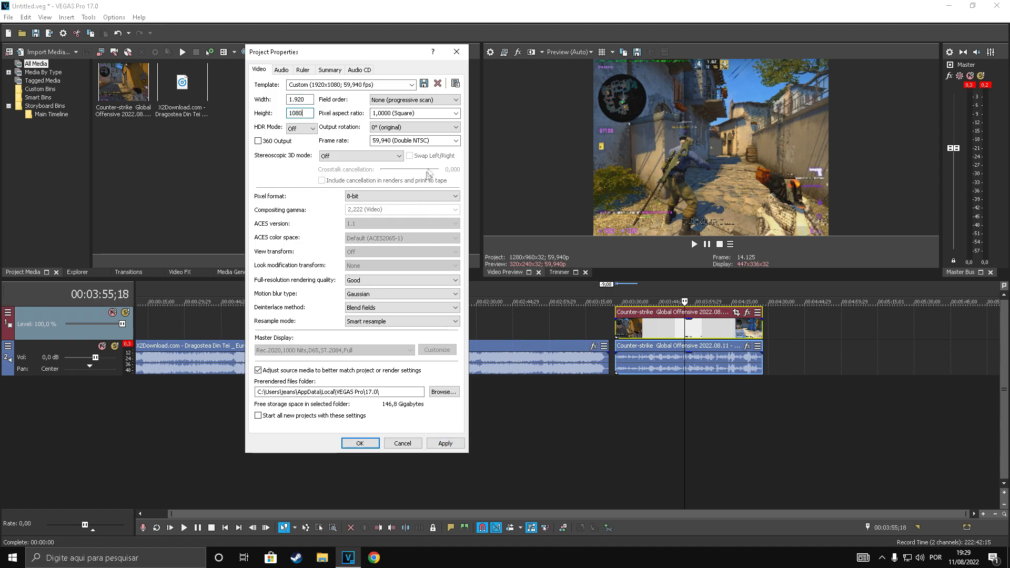
Set the project frame rate to 59,940 (Double NTSC), then apply the project properties and close them
left_click(427, 140)
left_click(402, 144)
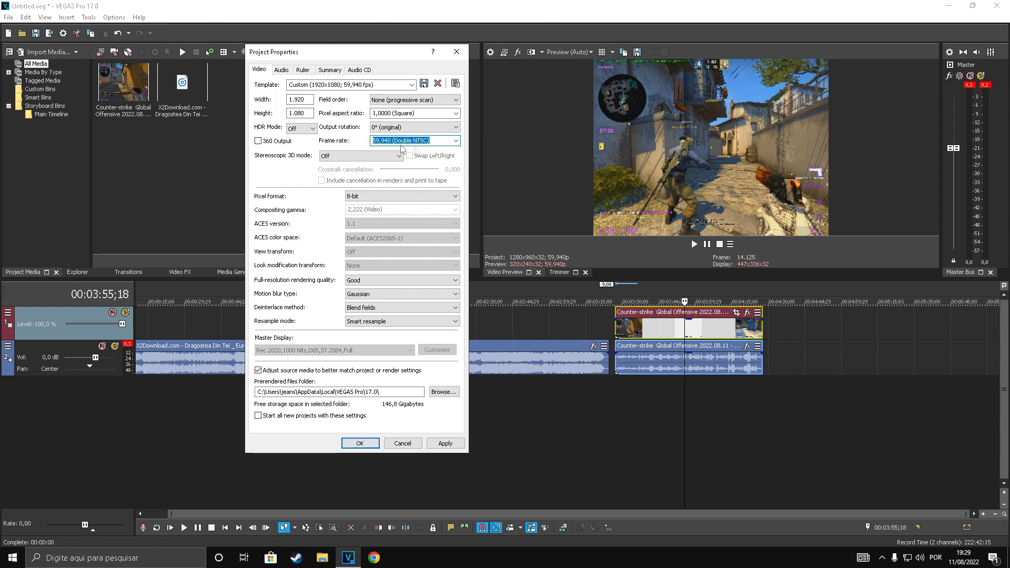
left_click(456, 141)
left_click(327, 145)
left_click(452, 142)
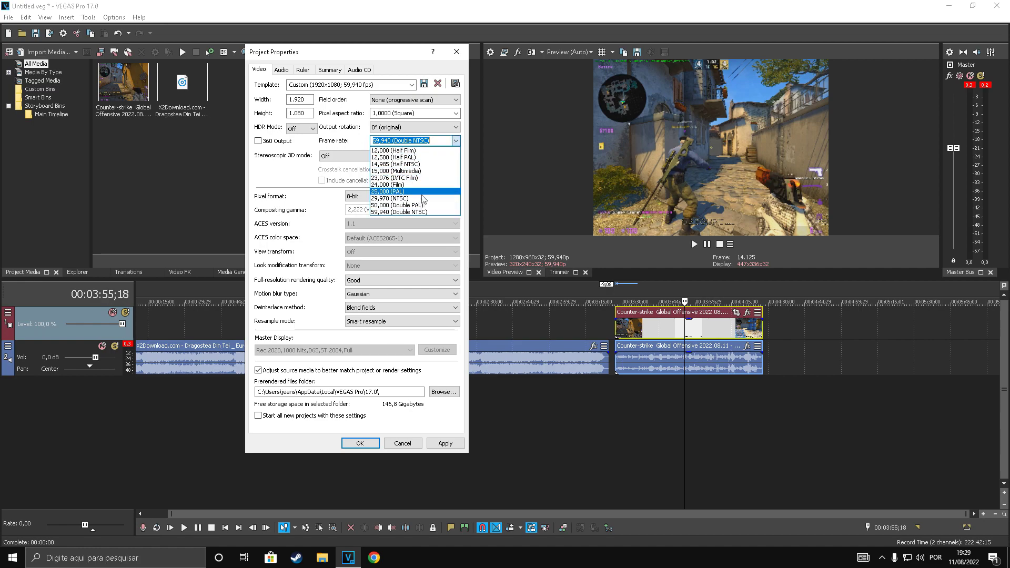
left_click(389, 212)
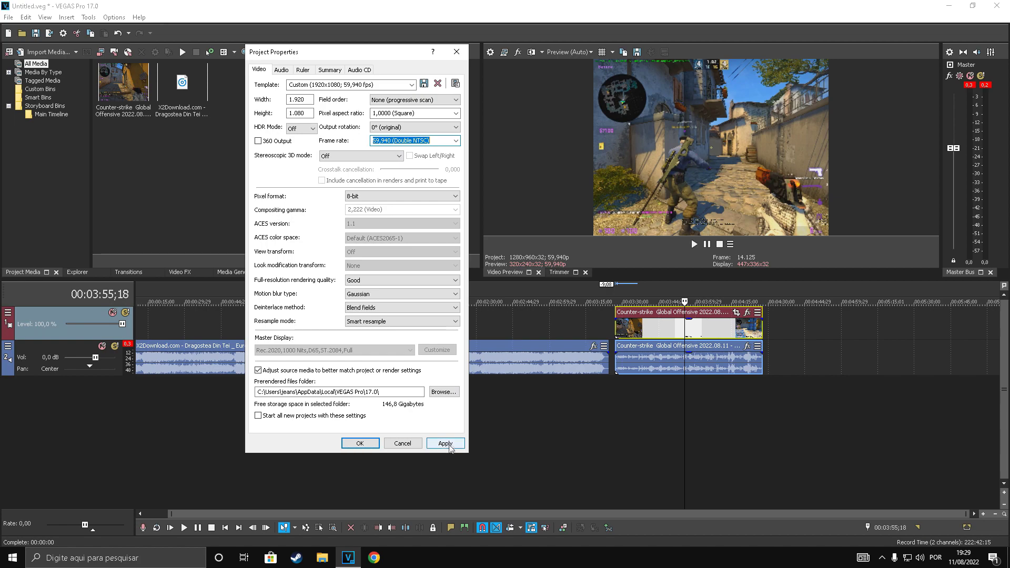
left_click(444, 444)
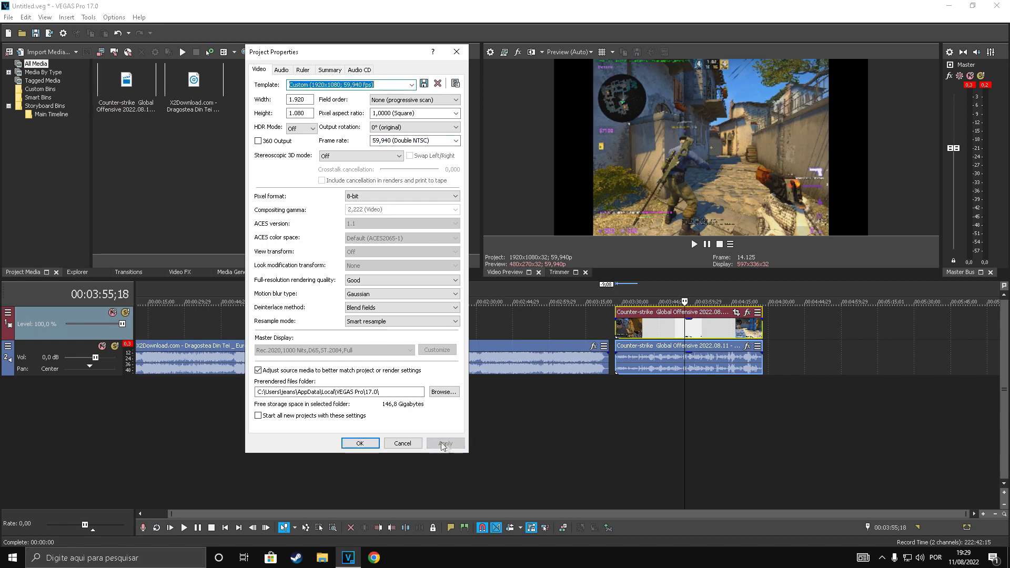
left_click(360, 444)
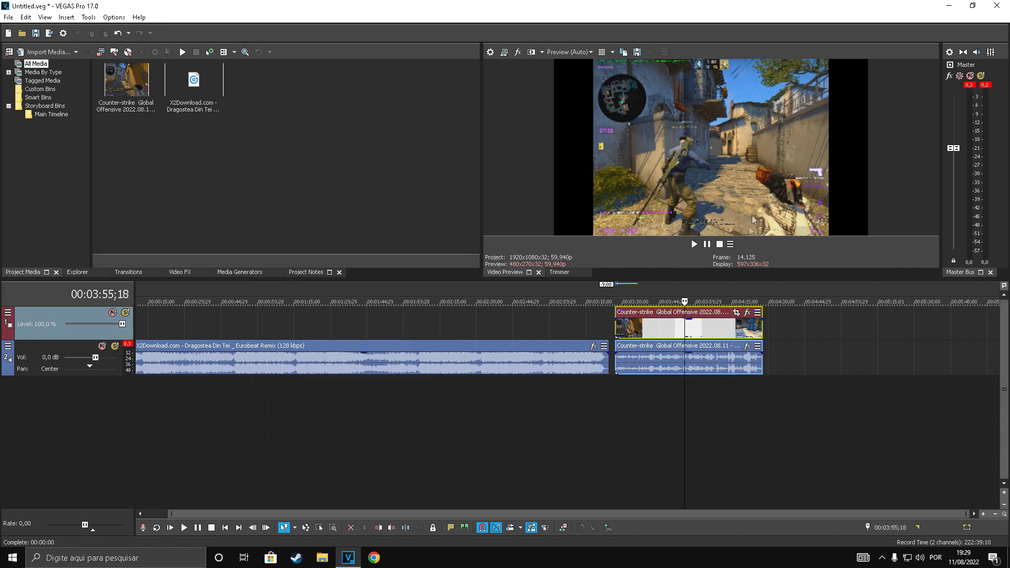
left_click(667, 332)
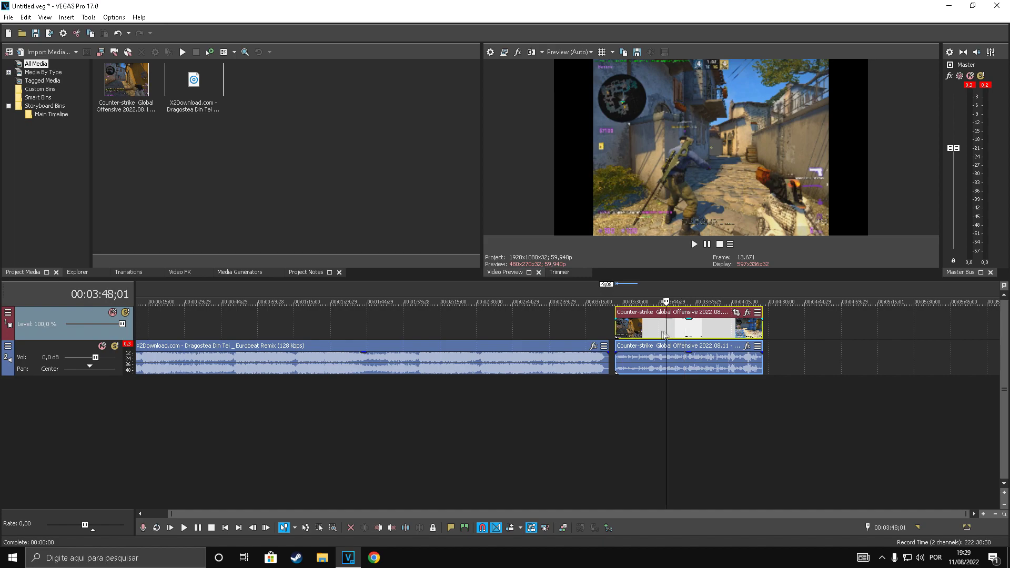
right_click(676, 331)
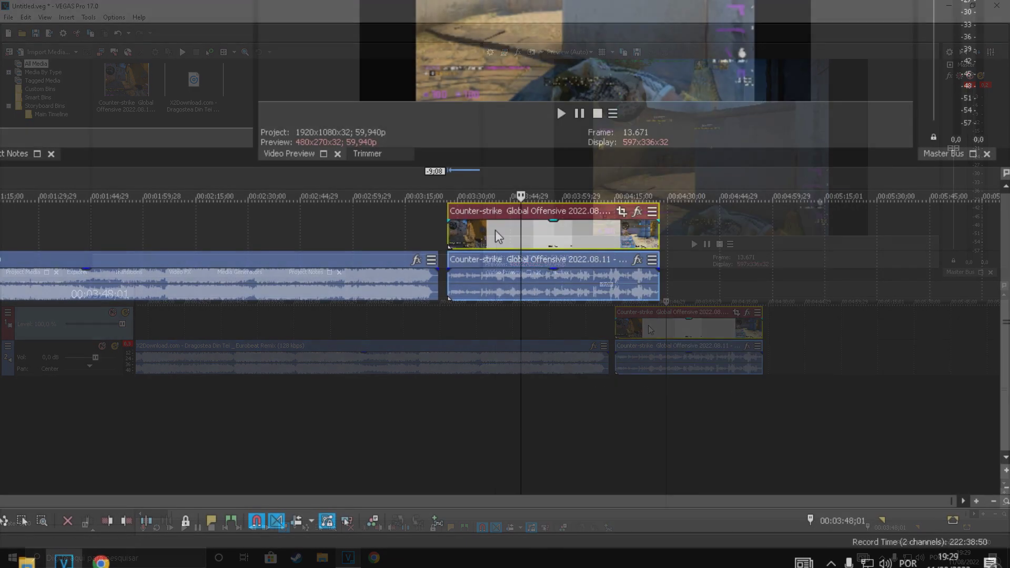
left_click(649, 329)
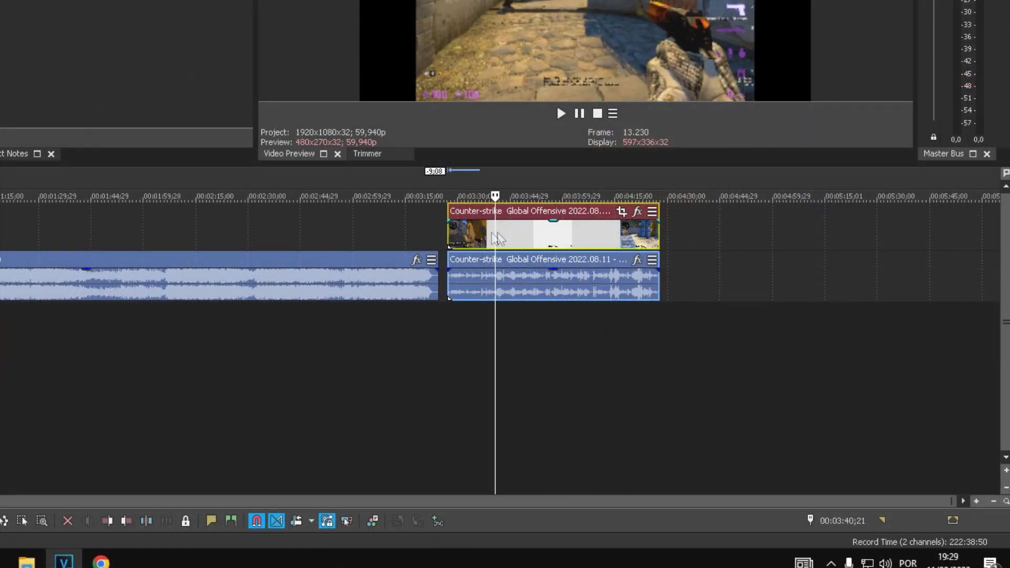
left_click(525, 287)
right_click(500, 289)
left_click(480, 288)
scroll(523, 280, "up", 7)
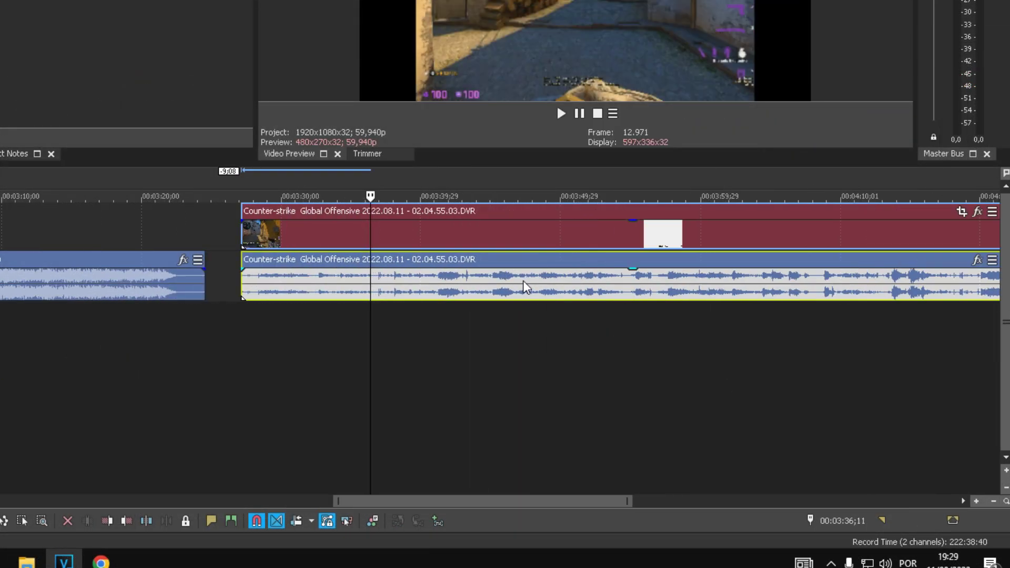
scroll(472, 280, "down", 5)
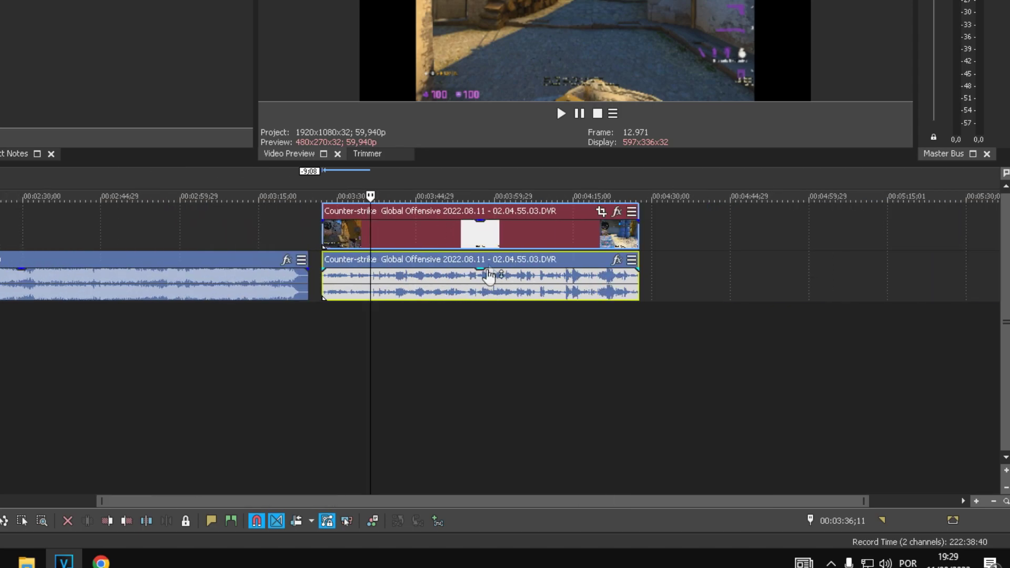
Turn off Maintain Aspect Ratio for the Counter-strike video event so its picture fills the frame
right_click(416, 234)
left_click(394, 232)
right_click(395, 234)
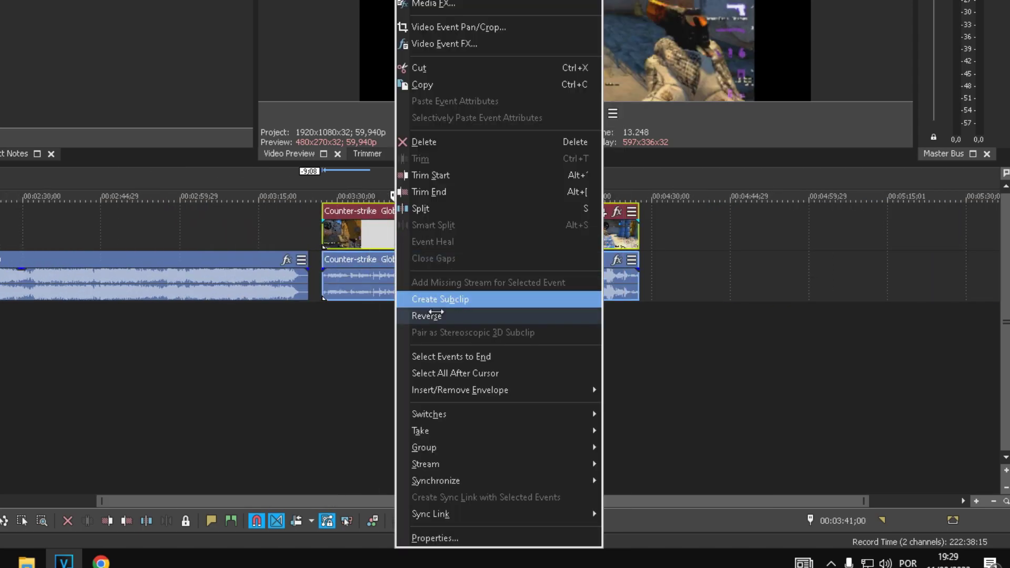
mouse_move(409, 415)
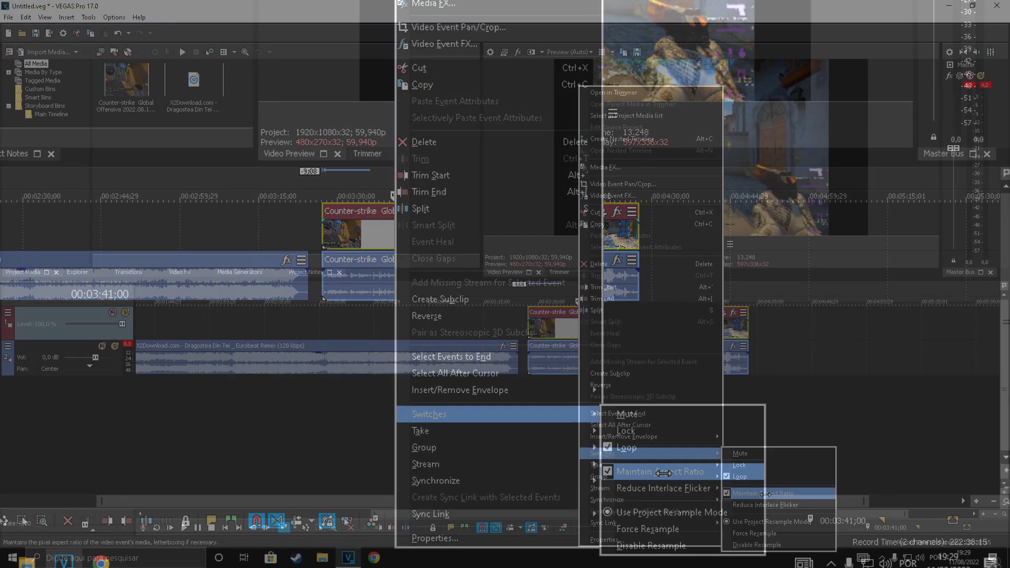
left_click(661, 472)
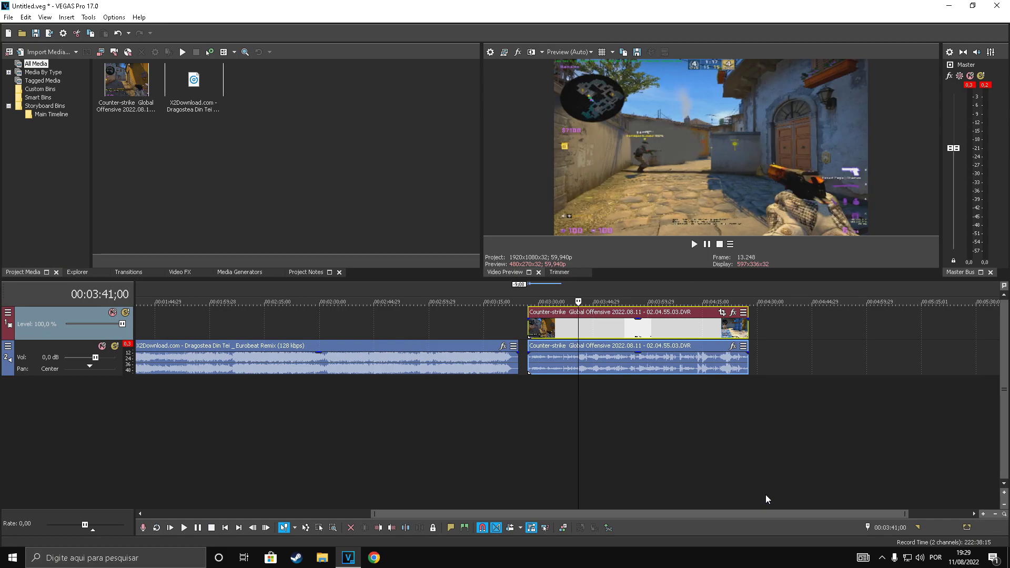
right_click(619, 333)
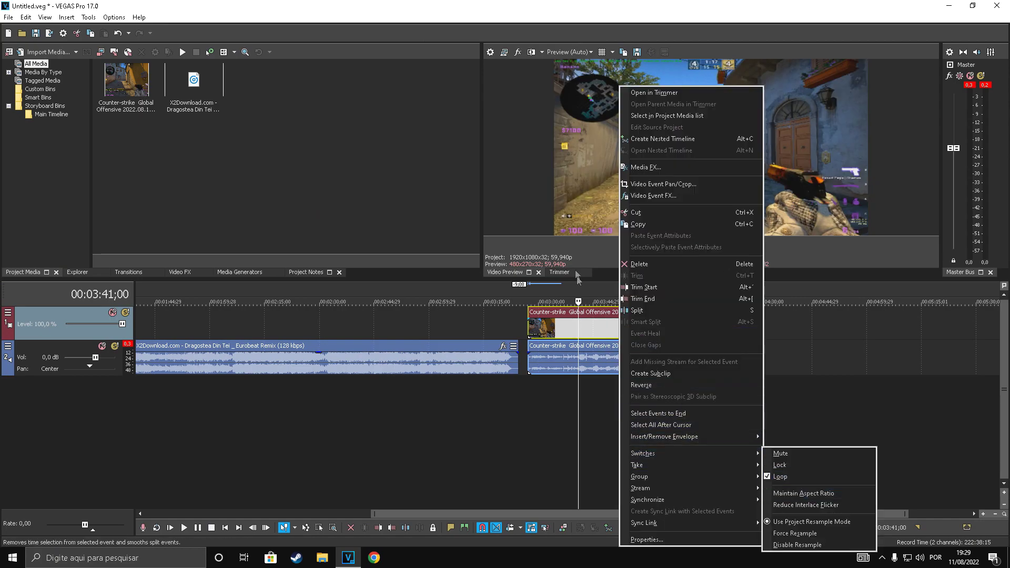
left_click(586, 245)
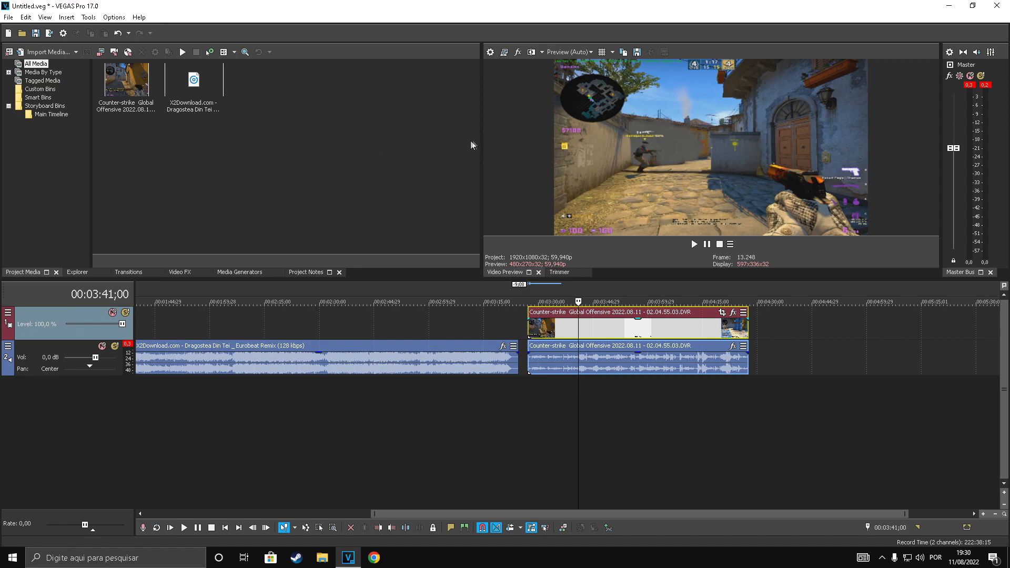
Enlarge the video preview area in both width and height and look through its preview quality options
left_click_drag(481, 145, 285, 144)
left_click_drag(391, 280, 390, 371)
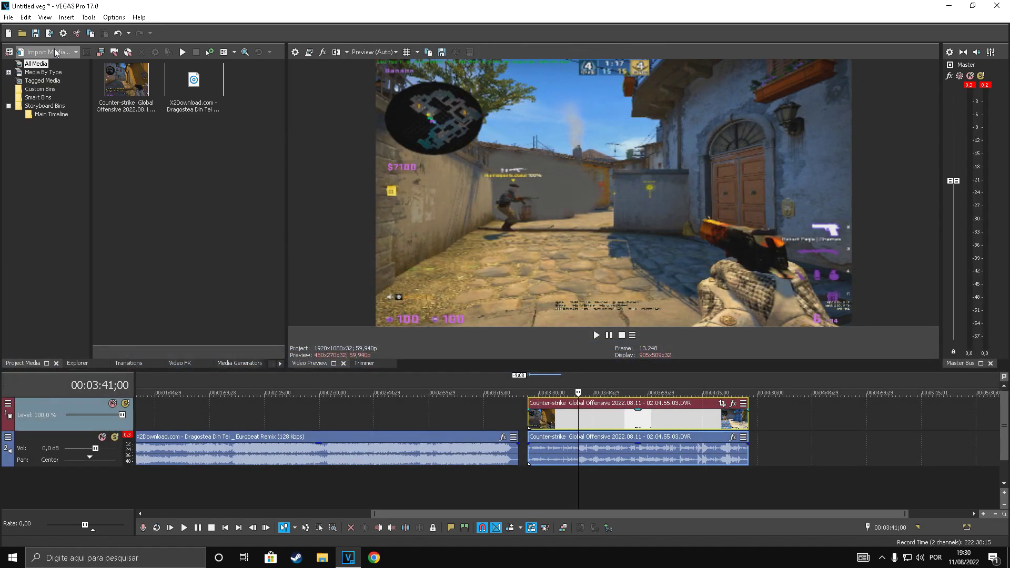
left_click(381, 56)
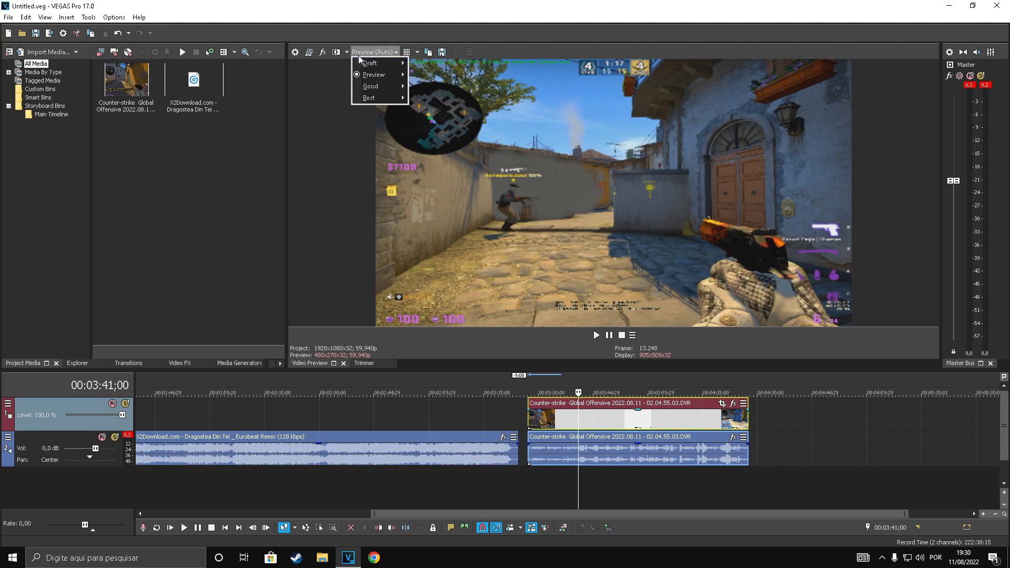
left_click(363, 52)
left_click(369, 52)
mouse_move(390, 64)
left_click(515, 370)
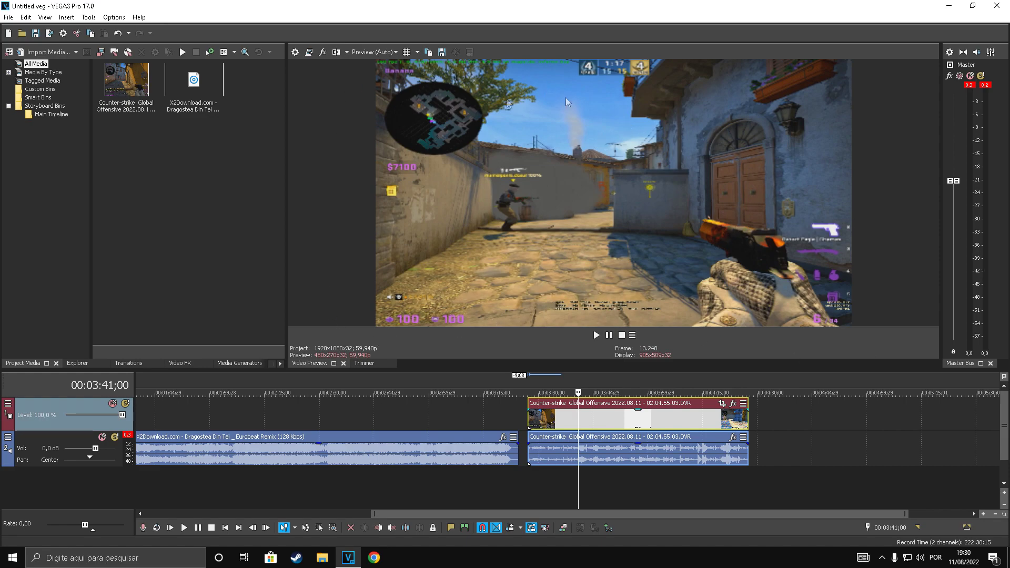
Set the video preview quality to Draft (Quarter)
left_click(367, 53)
mouse_move(390, 64)
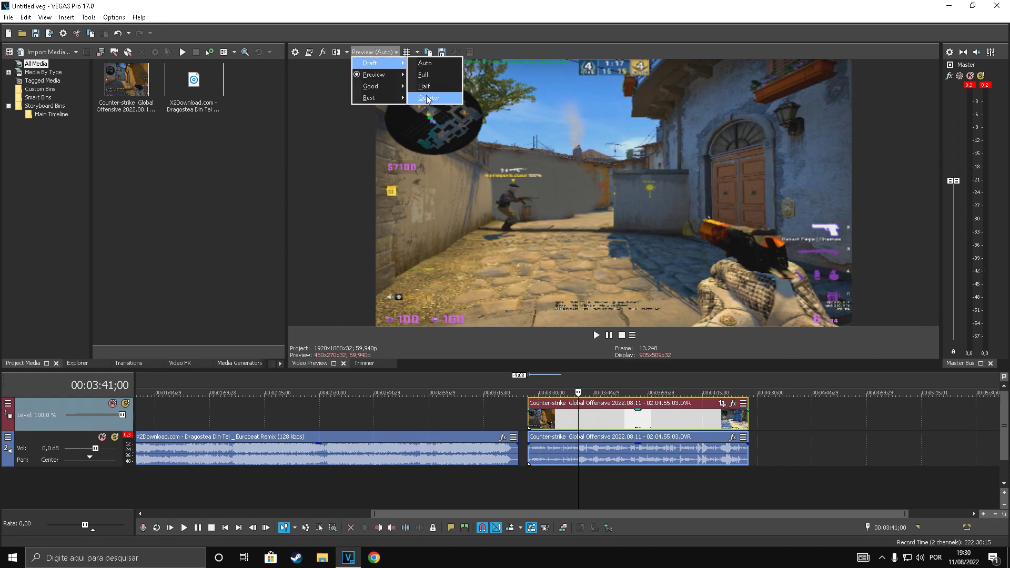
left_click(426, 96)
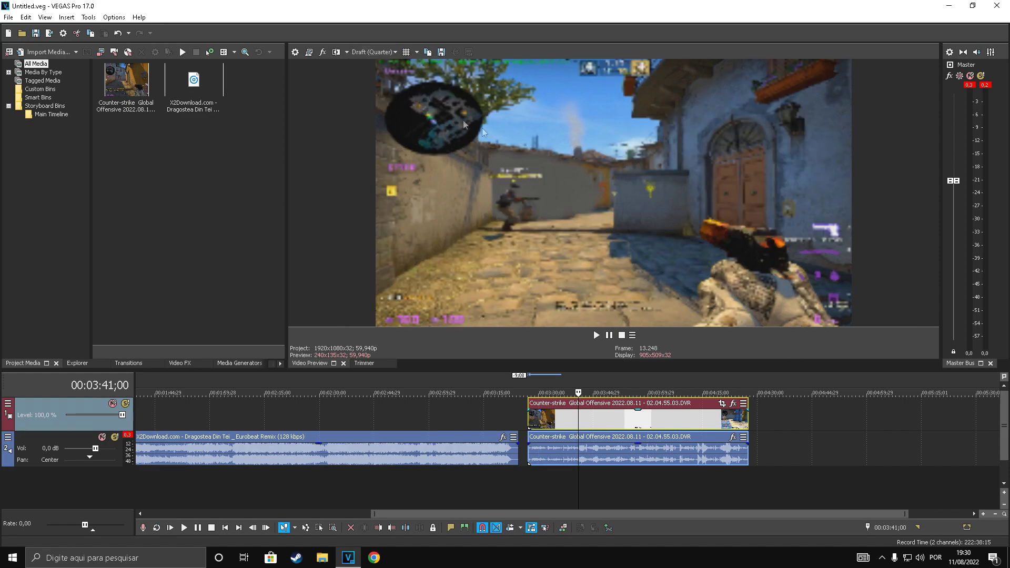
Set the video preview quality to Best (Full)
left_click(366, 53)
mouse_move(390, 99)
left_click(443, 111)
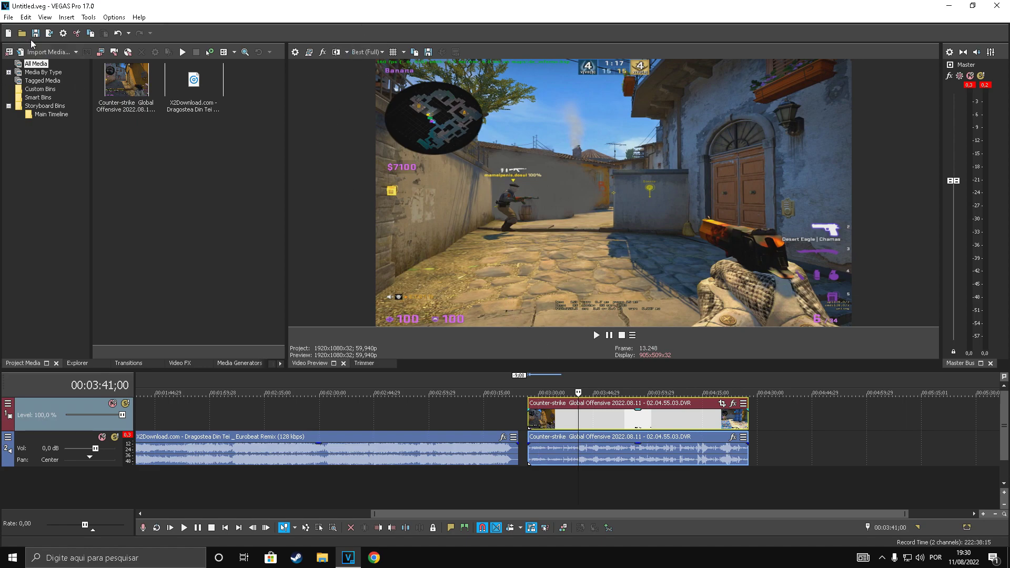
left_click(505, 331)
left_click(371, 53)
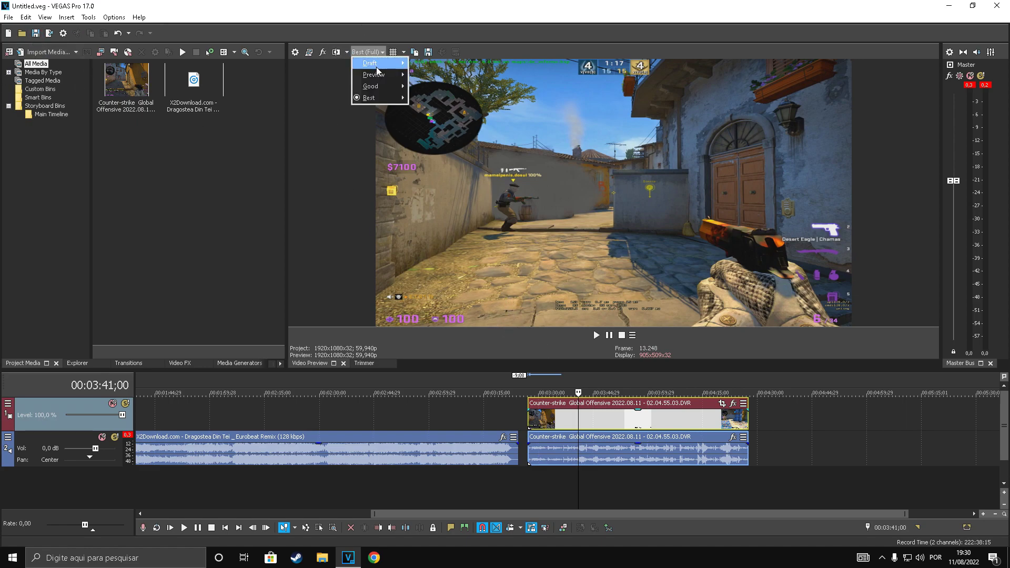
mouse_move(390, 97)
left_click(429, 115)
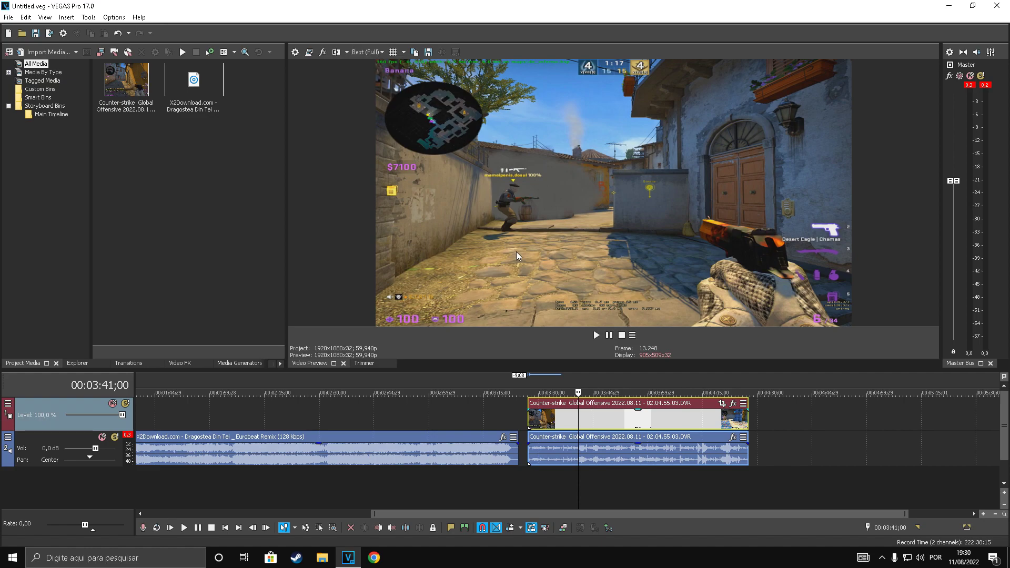
Set the video preview quality to Draft (Half) and play a short stretch of the Counter-strike clip
left_click(370, 52)
mouse_move(375, 61)
left_click(429, 84)
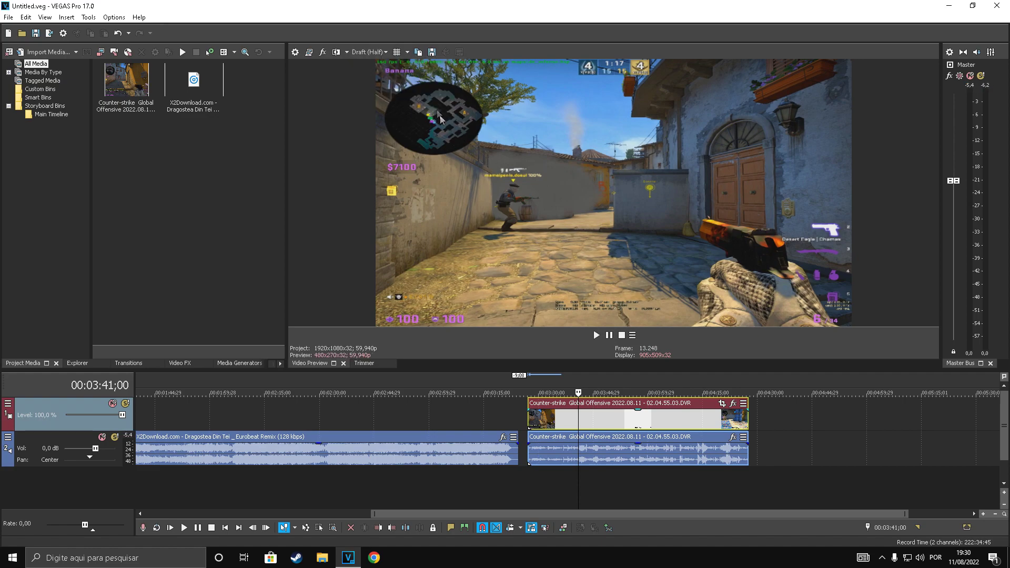
key("space")
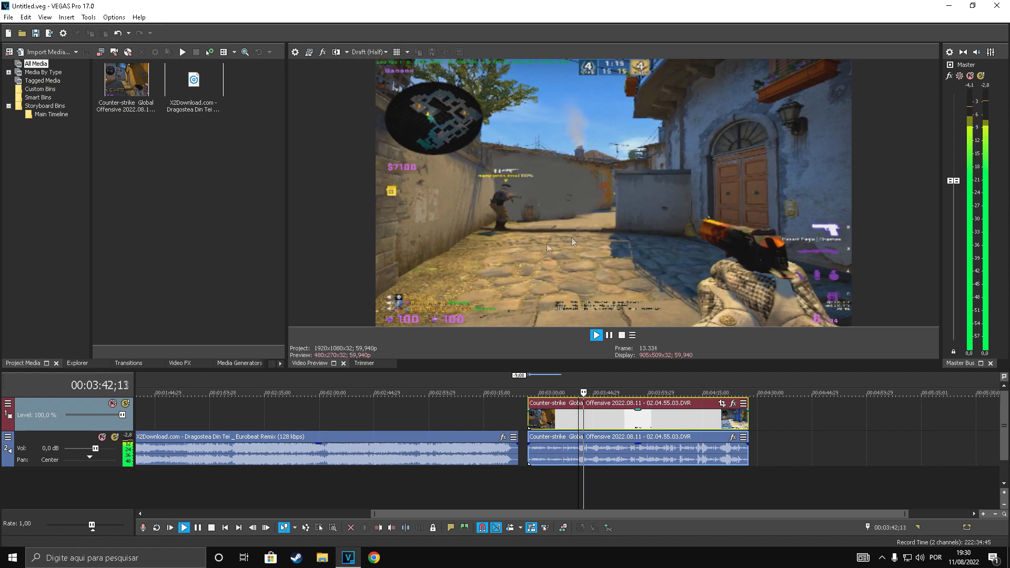
key("space")
Move the Counter-strike clip with its audio later on the timeline, leaving a gap after the music track
left_click(675, 421)
left_click(693, 420)
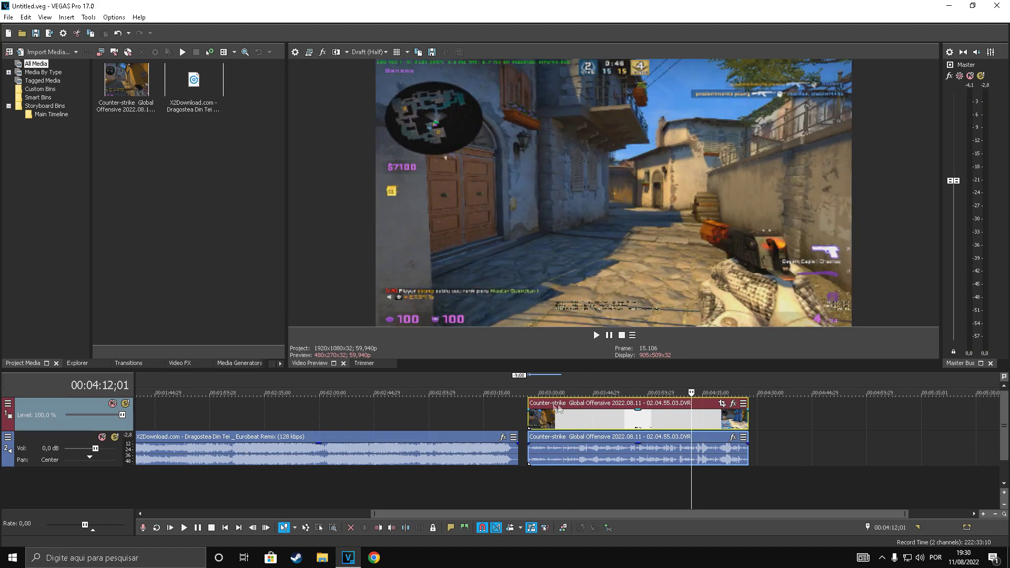
scroll(693, 420, "up", 5)
left_click(578, 423)
scroll(557, 422, "down", 4)
scroll(545, 419, "down", 2)
scroll(694, 422, "up", 4)
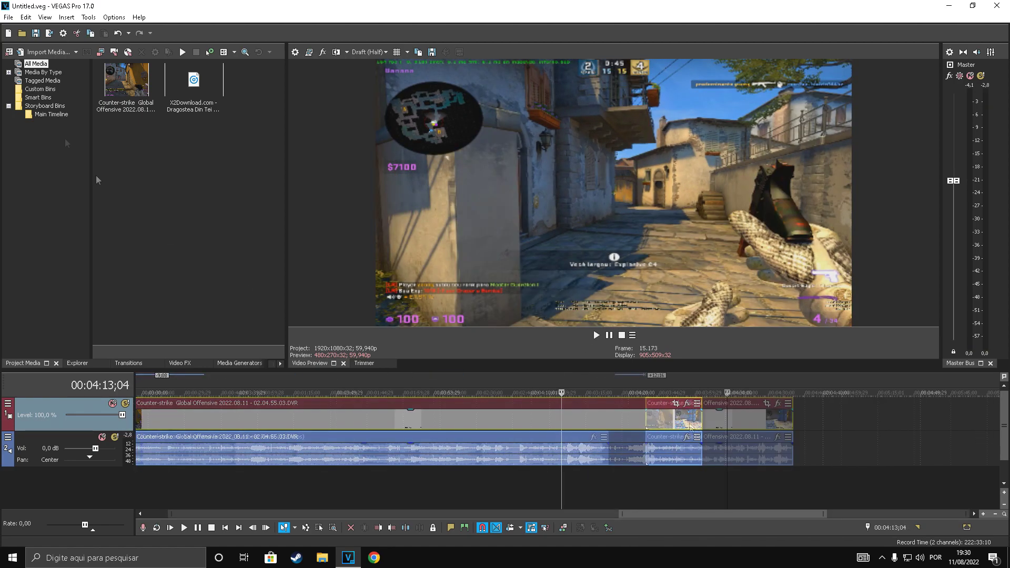
mouse_move(691, 429)
left_mouse_down()
mouse_move(716, 422)
mouse_move(708, 427)
left_mouse_up()
scroll(707, 427, "up", 3)
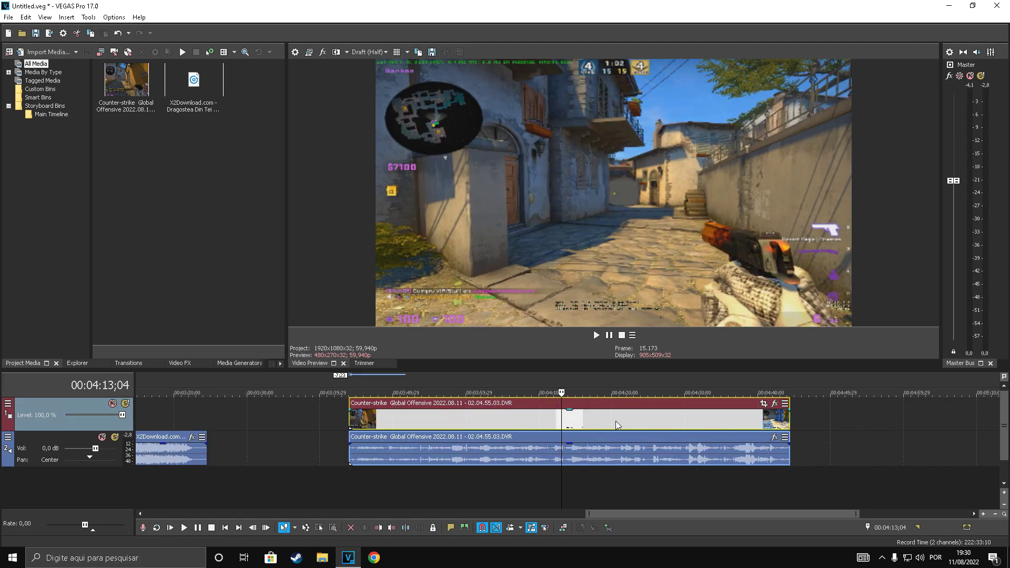
Split the Counter-strike clip at 00:04:13;04 and pull the two parts apart, leaving a wide gap between them
key("s")
left_click_drag(530, 427, 501, 426)
left_click_drag(610, 425, 654, 424)
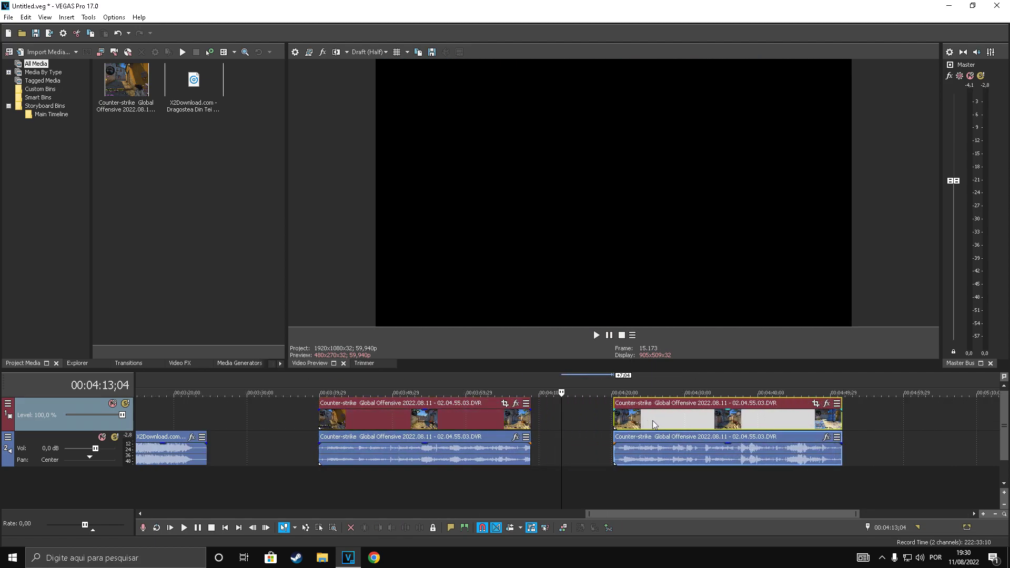
left_click_drag(467, 415, 429, 416)
Split the first part of the Counter-strike clip at five points, including 00:03:46;28 and 00:03:43;06, to make six short pieces
left_click(370, 418)
key("s")
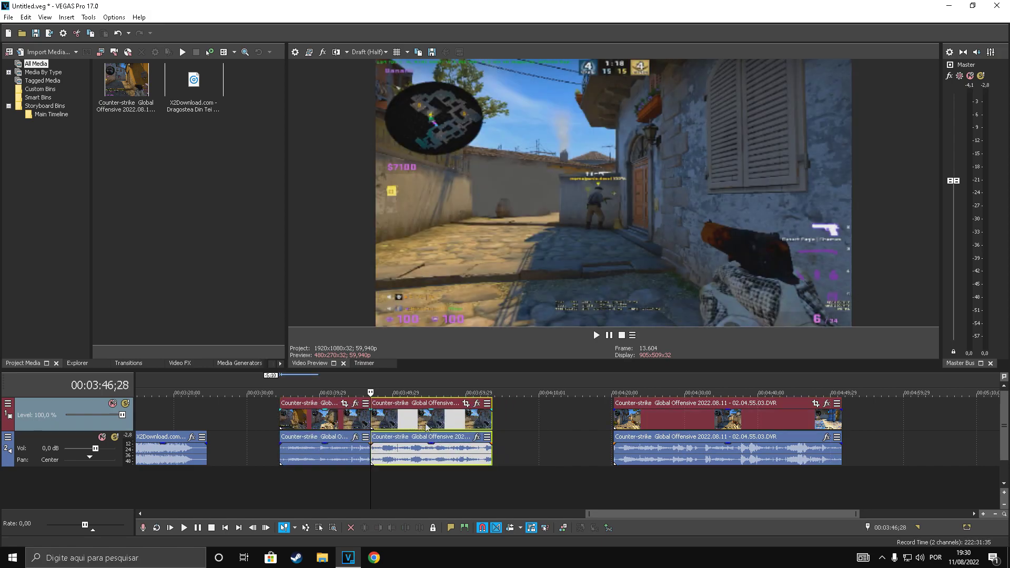
left_click(456, 419)
key("s")
left_click(315, 422)
key("s")
left_click(401, 422)
key("s")
left_click(343, 422)
key("s")
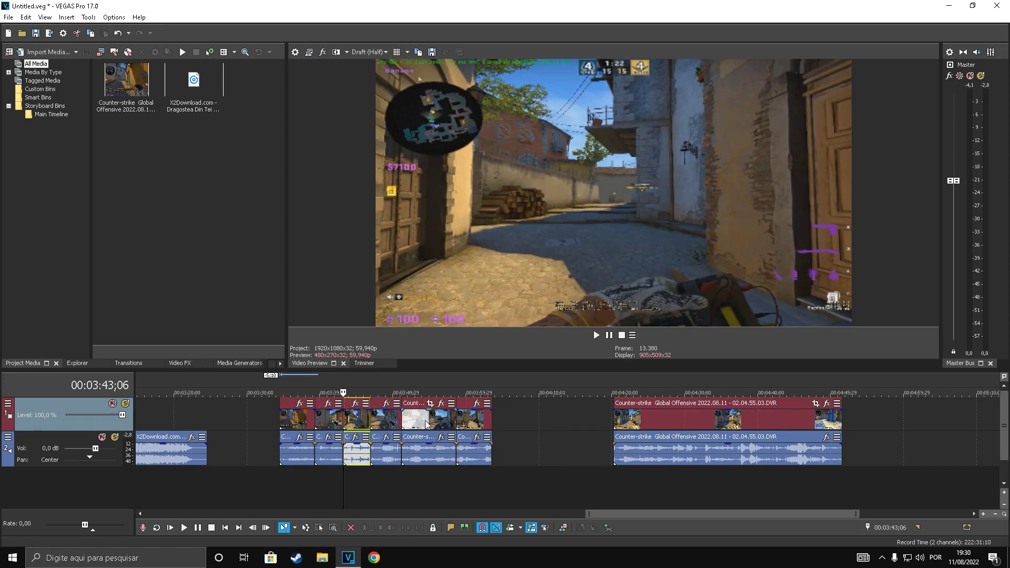
Split one of the middle Counter-strike pieces again and spread the short pieces apart, overlapping two of them into a crossfade
left_click(425, 422)
key("s")
left_click_drag(475, 425, 530, 425)
mouse_move(441, 423)
left_mouse_down()
mouse_move(469, 423)
mouse_move(424, 419)
left_mouse_up()
mouse_move(353, 419)
left_mouse_down()
mouse_move(383, 419)
mouse_move(359, 419)
left_mouse_up()
mouse_move(307, 420)
left_mouse_down()
mouse_move(357, 421)
mouse_move(297, 421)
left_mouse_up()
Delete all the short Counter-strike pieces within a time selection and undo the deletion
left_click_drag(570, 428, 293, 430)
left_click(516, 423)
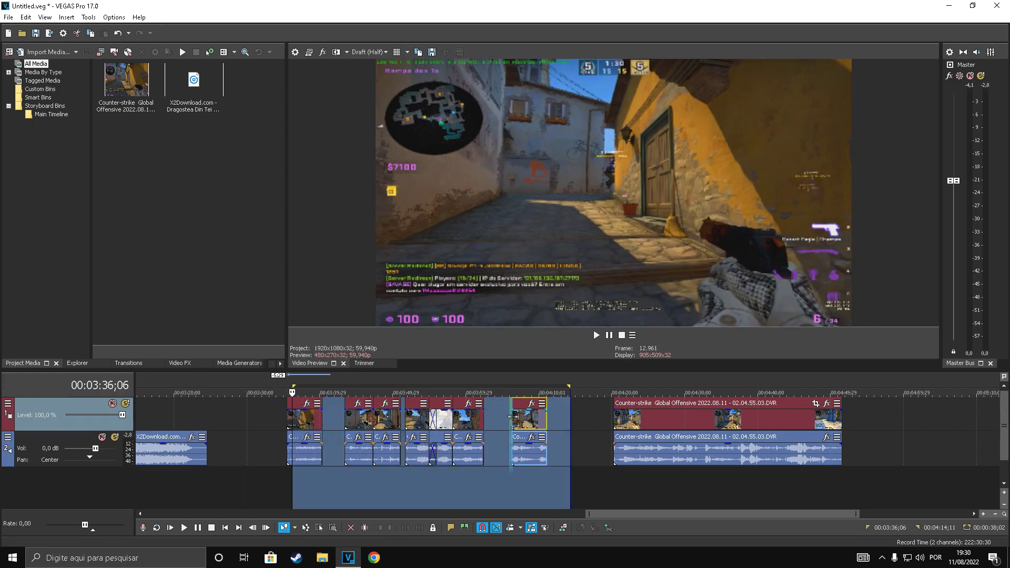
left_click_drag(585, 416, 264, 427)
key("Delete")
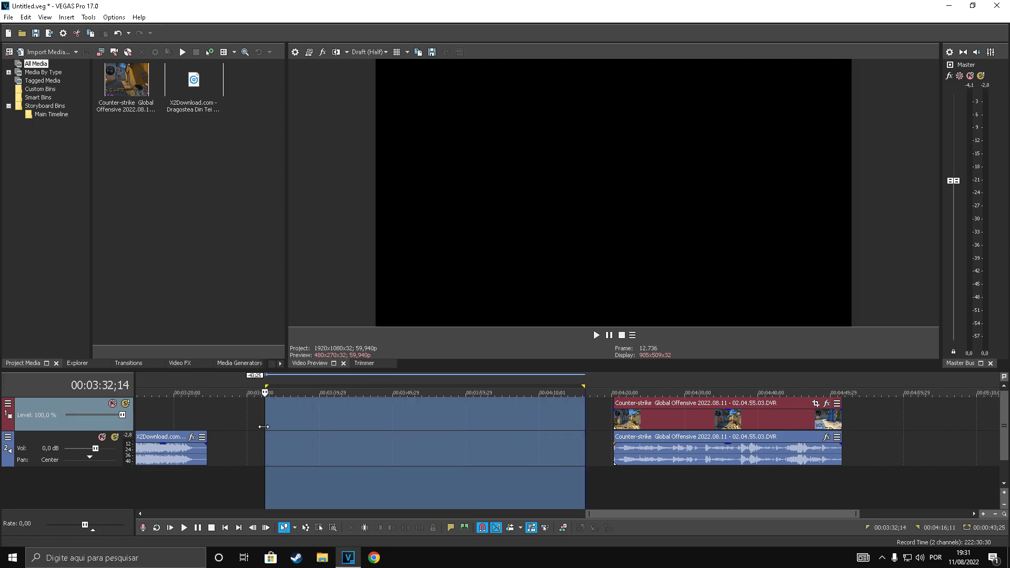
left_click(119, 33)
Split the last piece of the overlapping group at 00:04:00;29 and undo the split
left_click(505, 477)
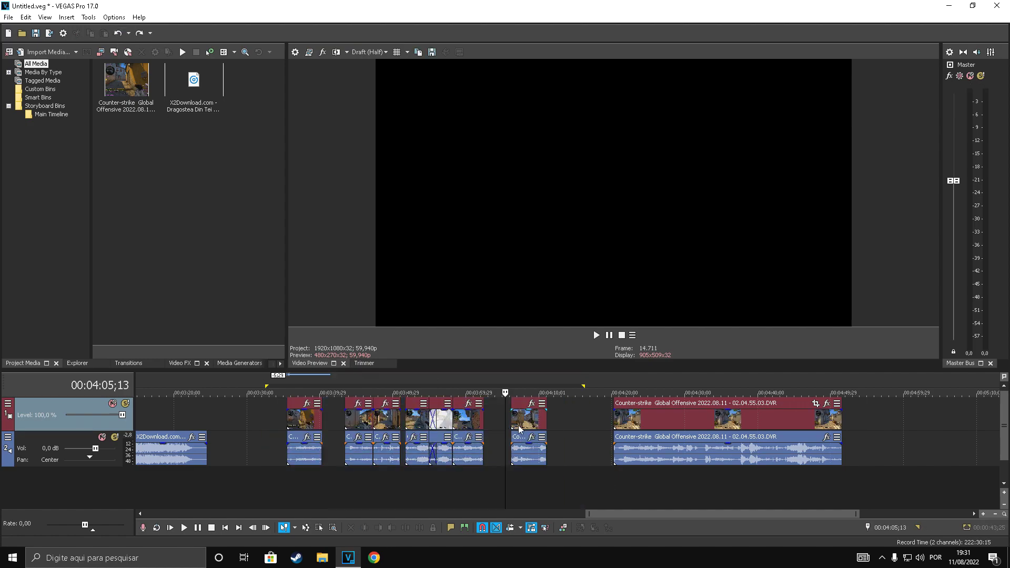
scroll(490, 449, "up", 5)
left_click(430, 428)
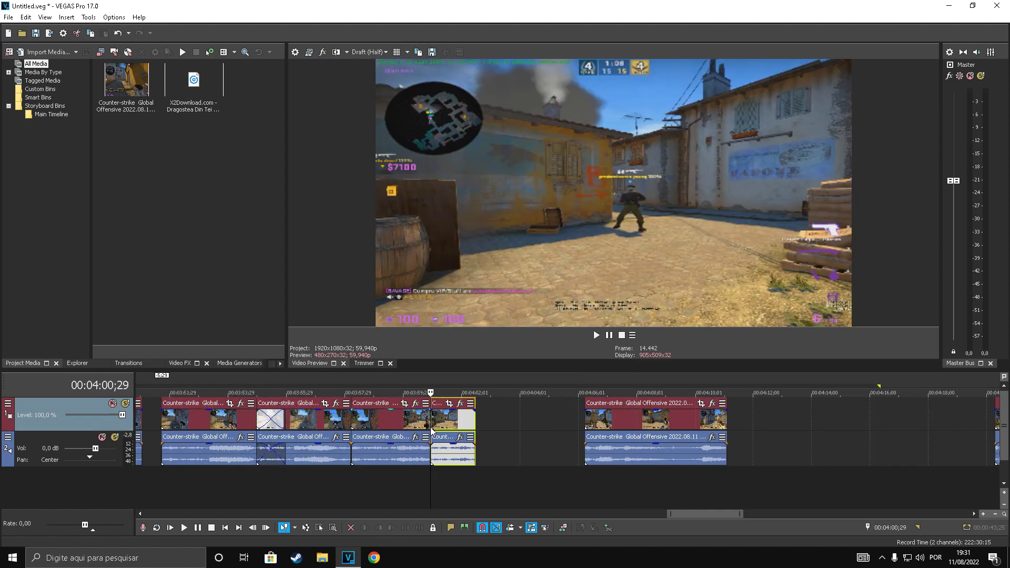
left_click(117, 34)
left_click(434, 425)
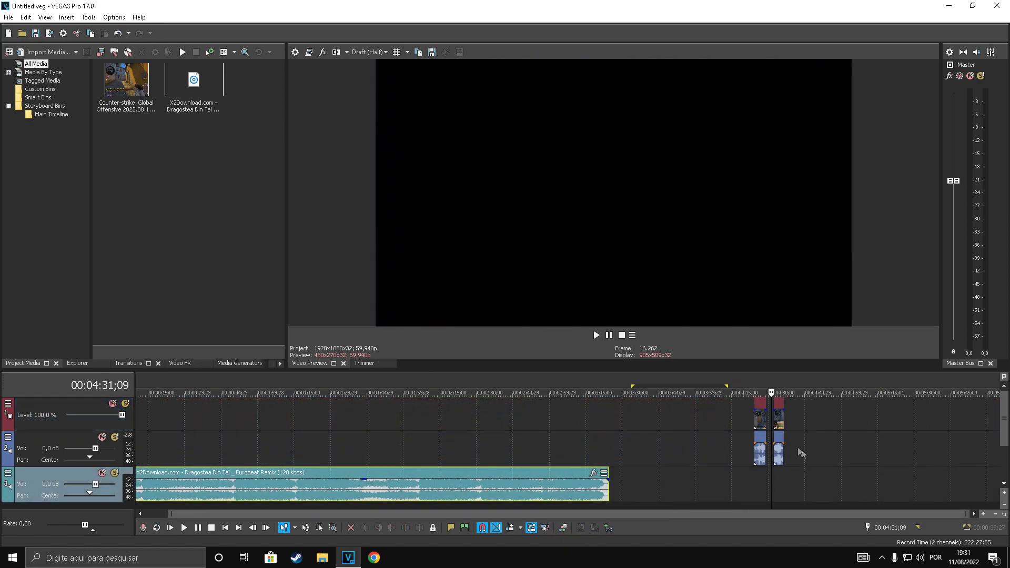
Move the first short Counter-strike clip with its audio near the start of the timeline, above the music's opening, and save the project
left_click(722, 424)
left_click_drag(762, 425, 3, 403)
left_click_drag(97, 416, 152, 419)
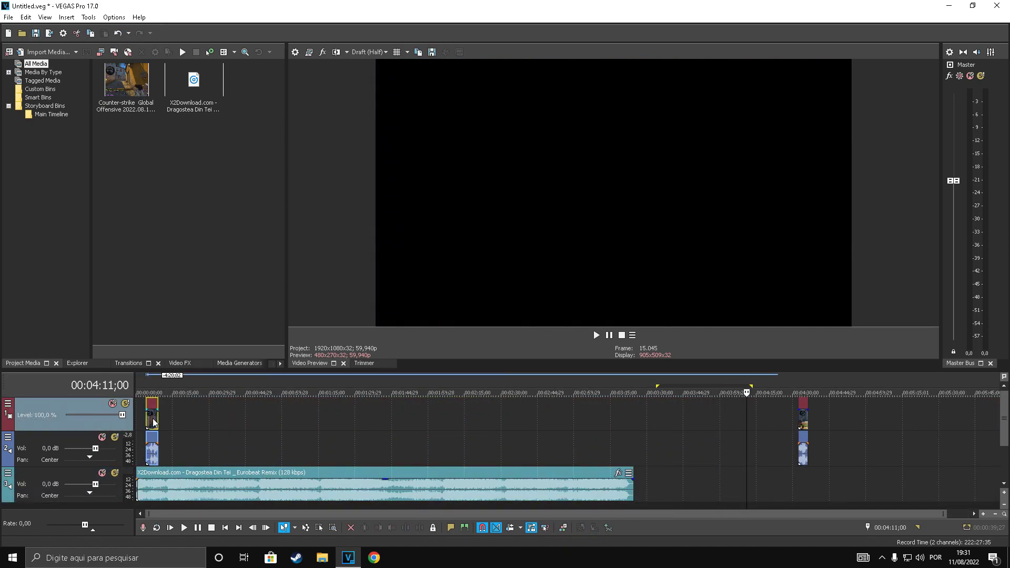
left_click(153, 420)
scroll(376, 471, "up", 6)
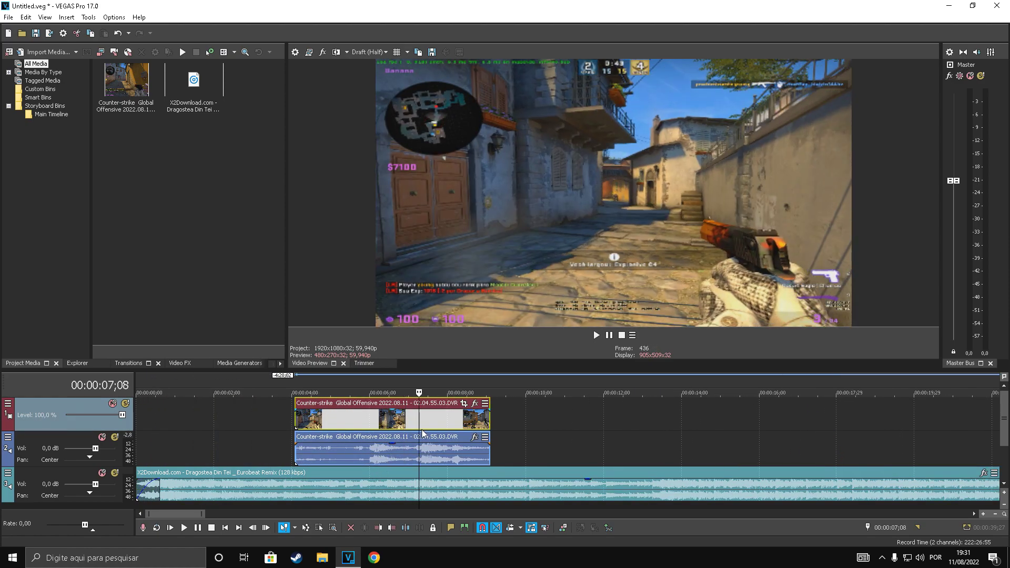
left_click(36, 32)
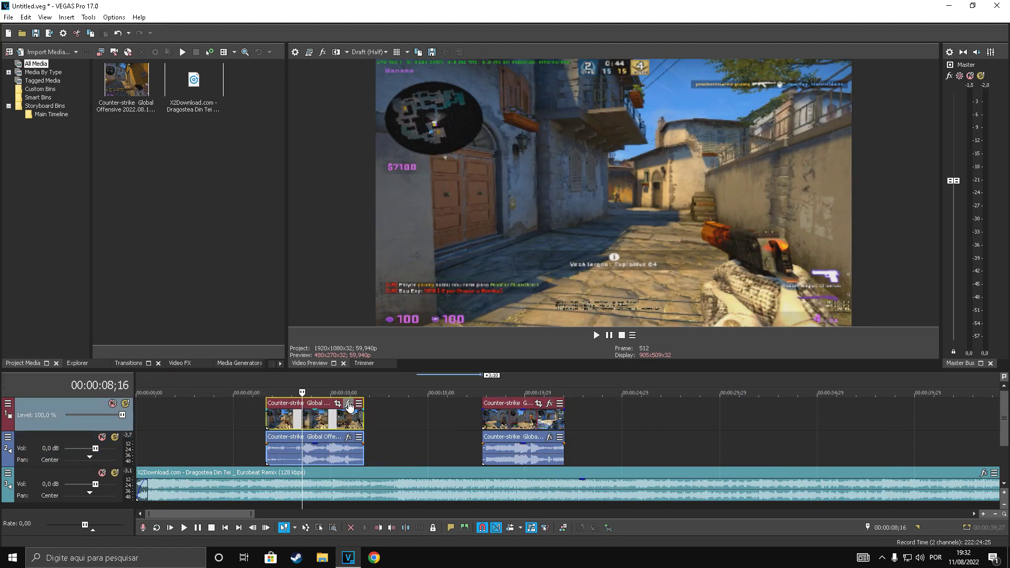
Add the VEGAS Brightness and Contrast and VEGAS Color Corrector effects to the first Counter-strike clip
left_click(348, 403)
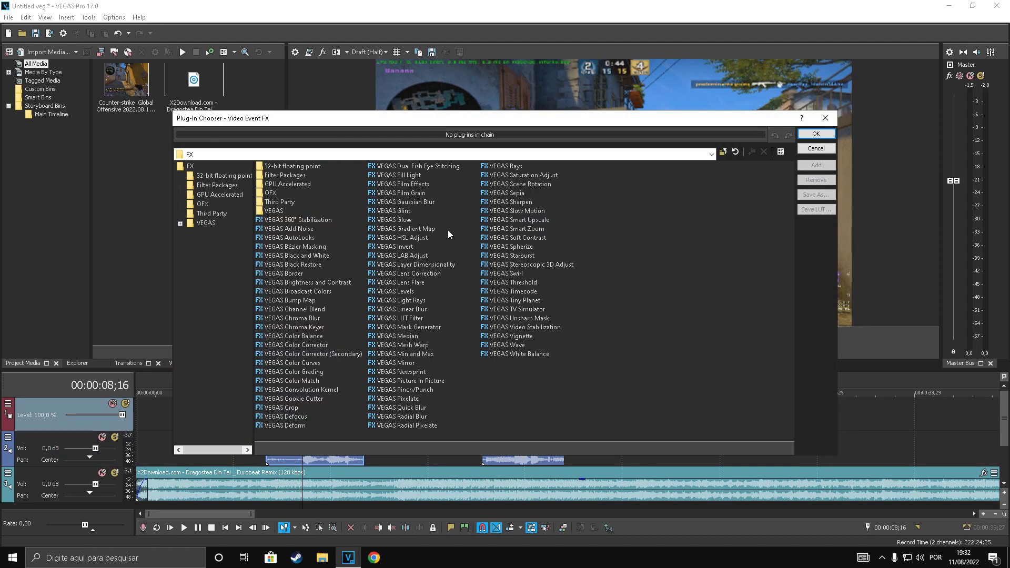
left_click(332, 283)
double_click(330, 282)
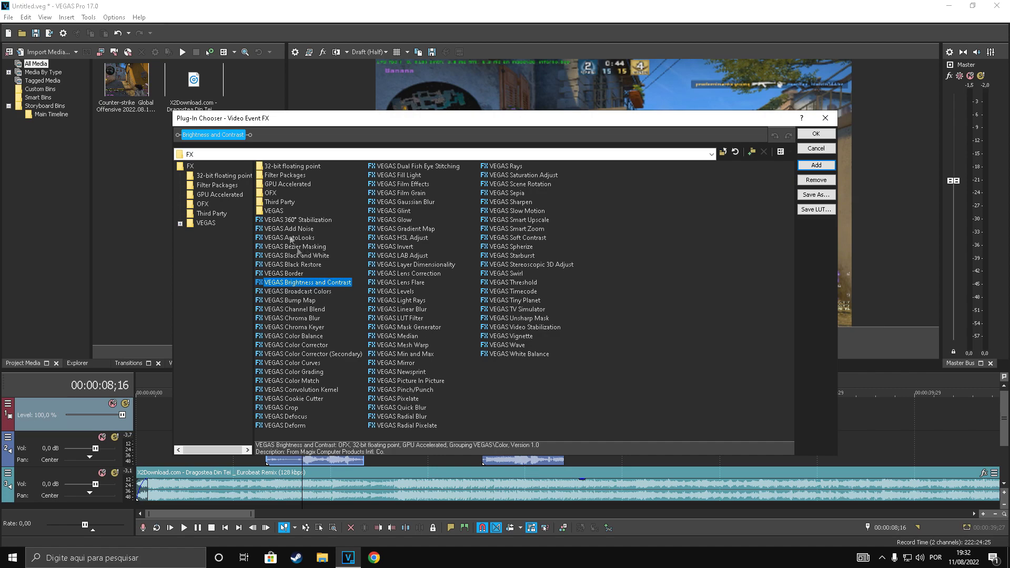
left_click(281, 346)
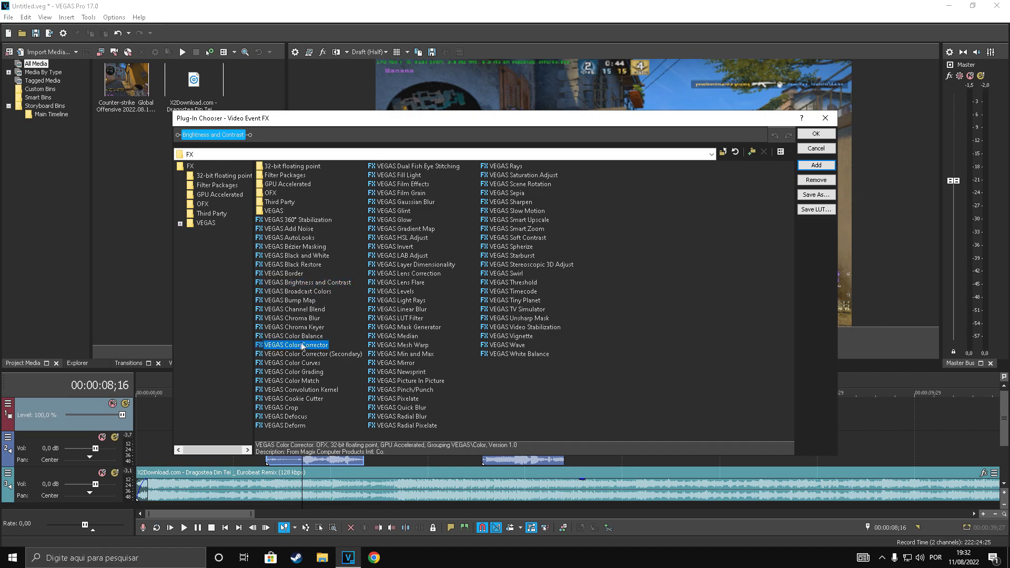
double_click(285, 345)
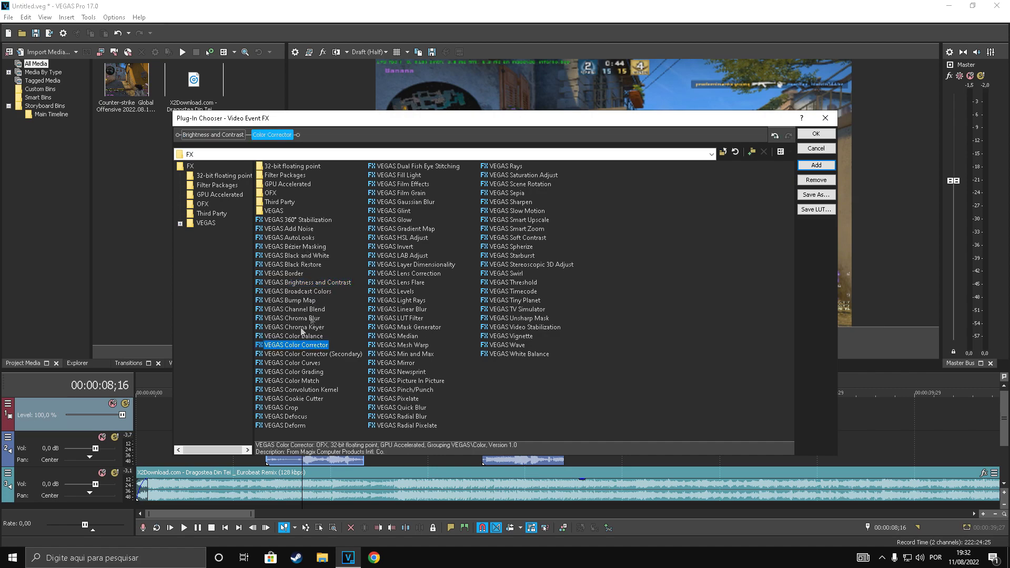
left_click(821, 133)
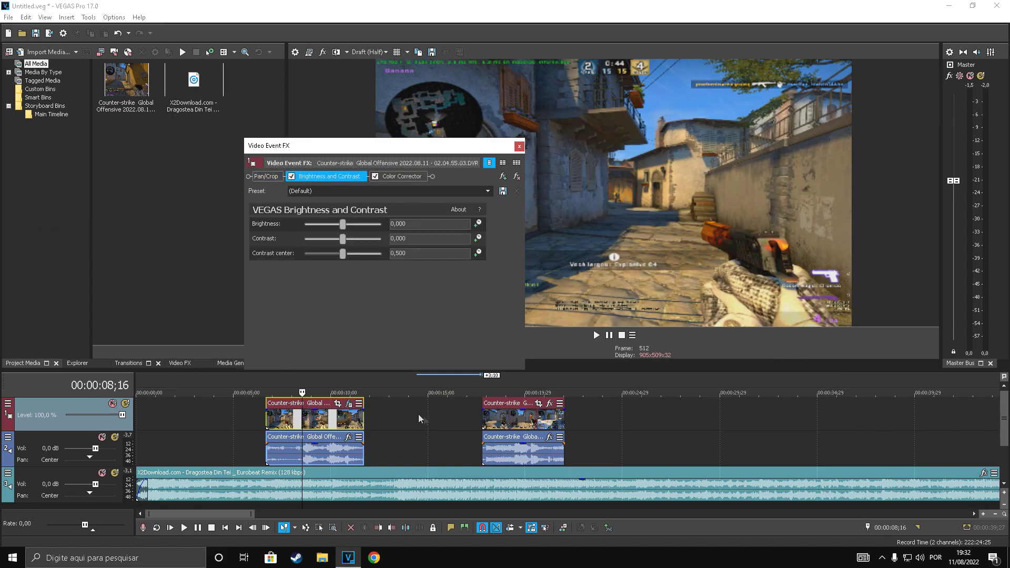
Play the music between the two Counter-strike clips to listen for the beat
scroll(436, 420, "up", 4)
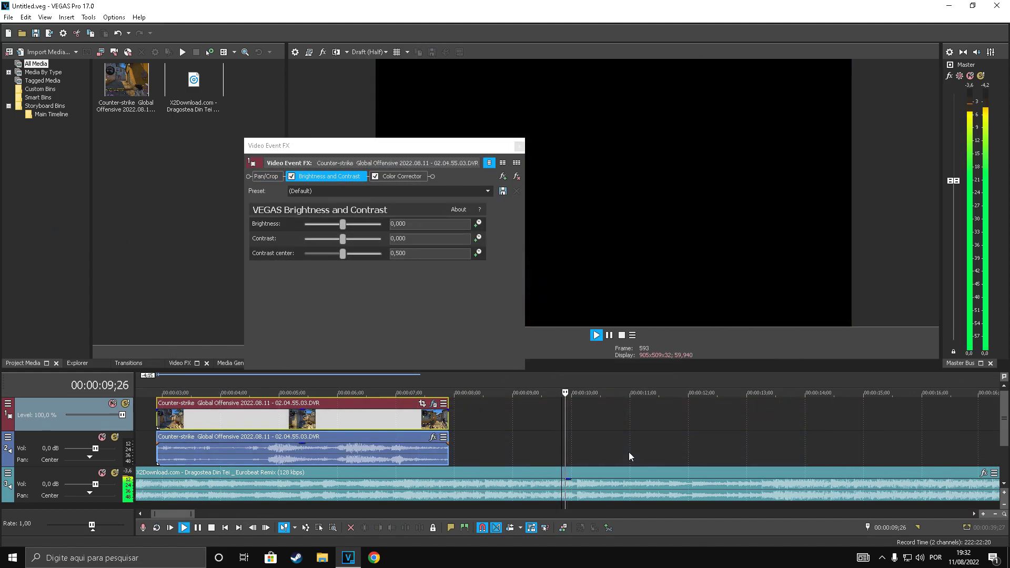
scroll(630, 453, "down", 2)
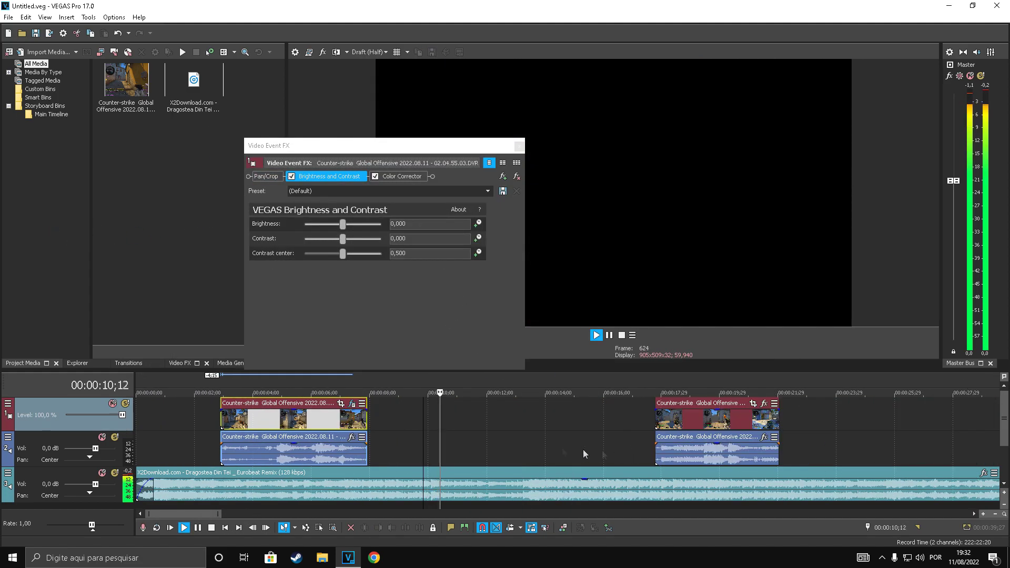
left_click(519, 451)
scroll(550, 452, "up", 3)
scroll(629, 458, "up", 2)
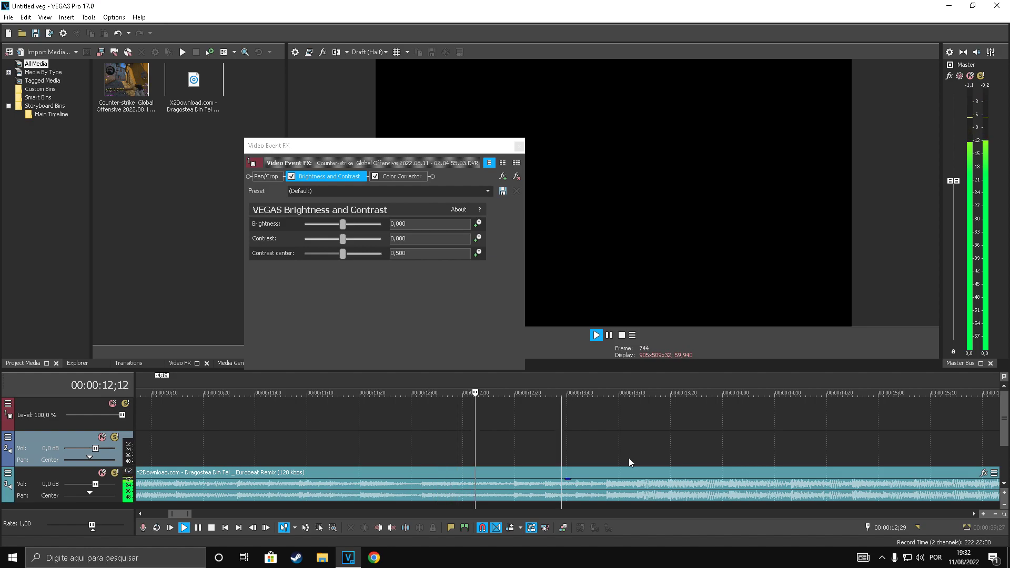
key("space")
left_click(639, 472)
key("space")
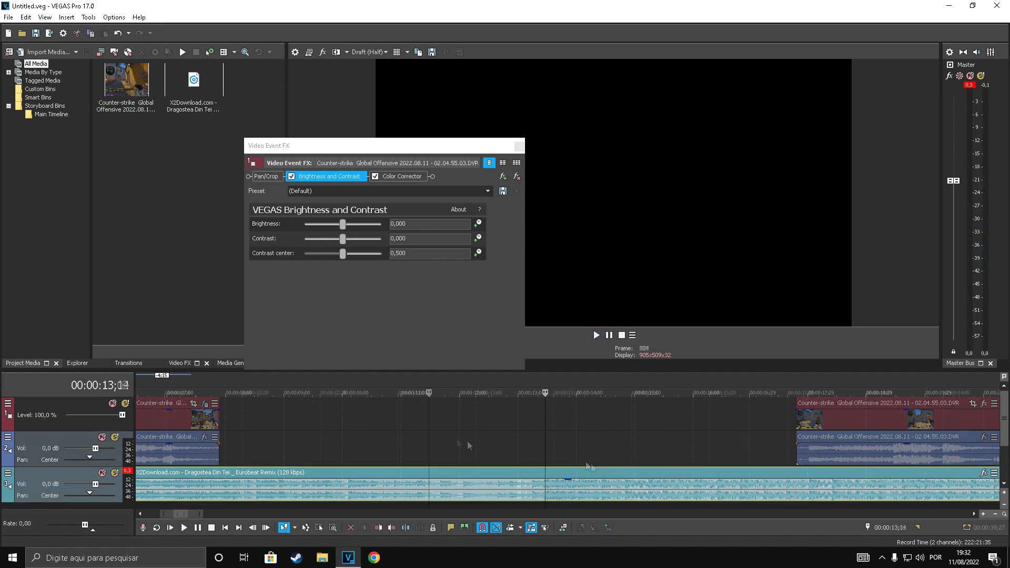
Compare positions along the enlarged music waveform and place the playhead at its rise around 00:00:13;13
scroll(467, 441, "up", 3)
left_click(541, 461)
left_click(398, 460)
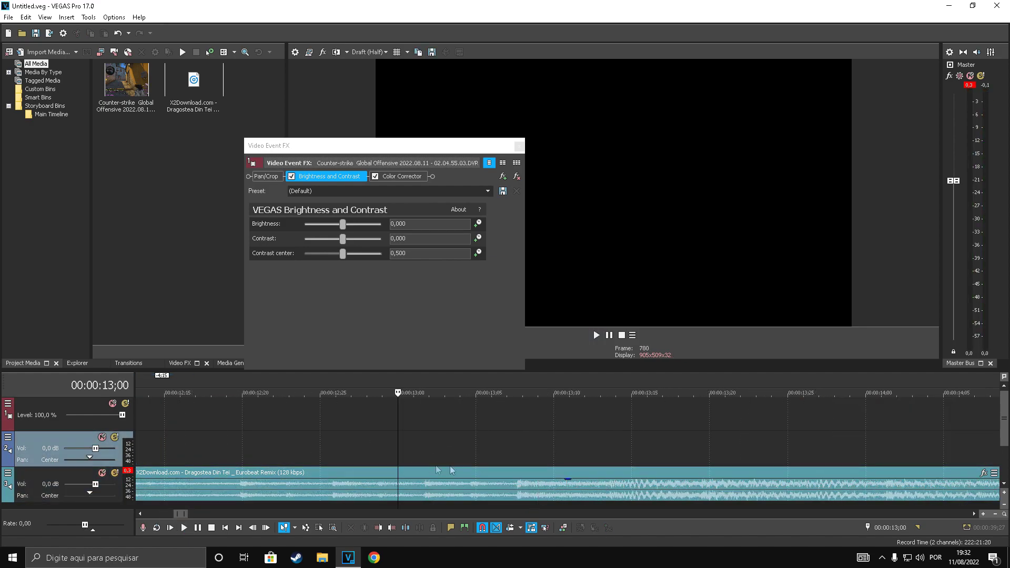
left_click(530, 475)
left_click(593, 474)
left_click(609, 472)
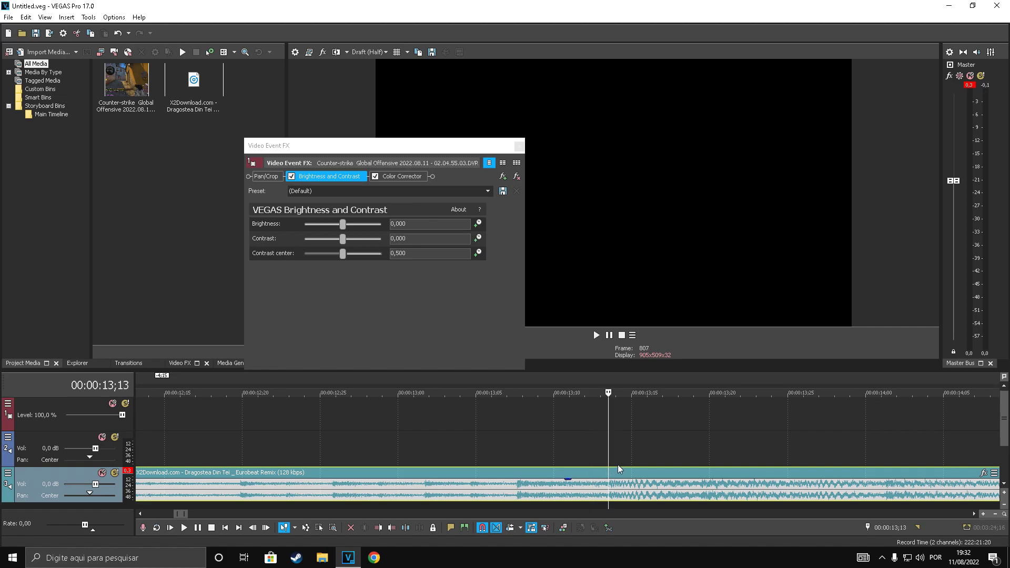
key("Right")
key("Left")
Replay the music from 00:00:13;04 and fine-tune the playhead to the beat at 00:00:13;13
scroll(548, 452, "down", 5)
left_click(526, 447)
key("space")
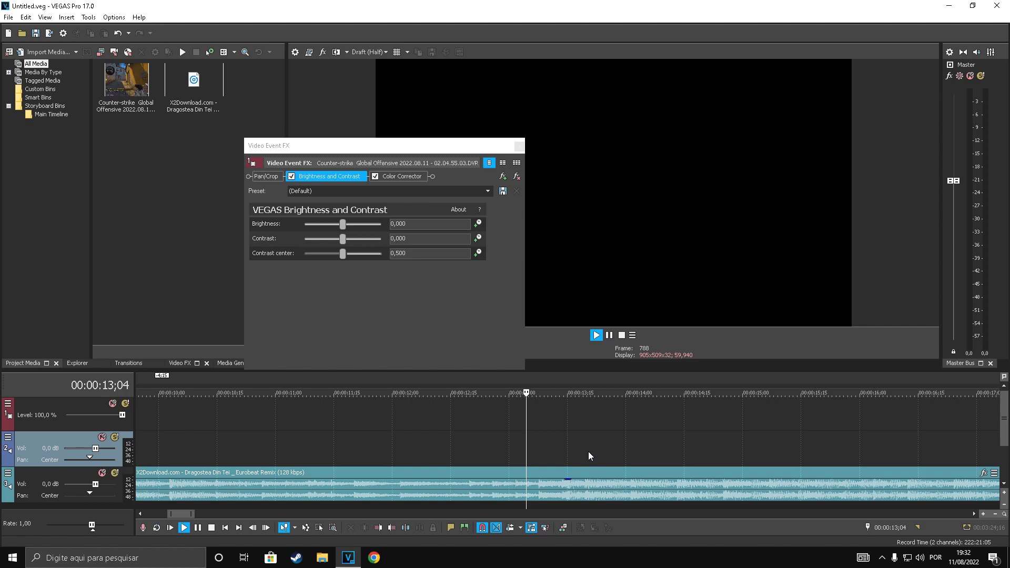
key("space")
left_click(565, 471)
scroll(589, 471, "up", 4)
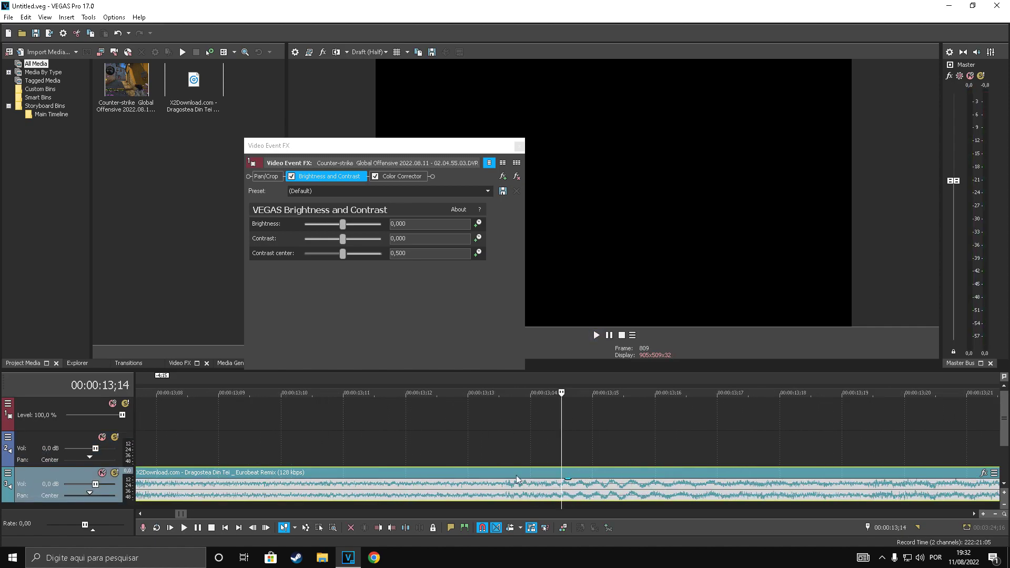
key("Left")
scroll(588, 475, "down", 8)
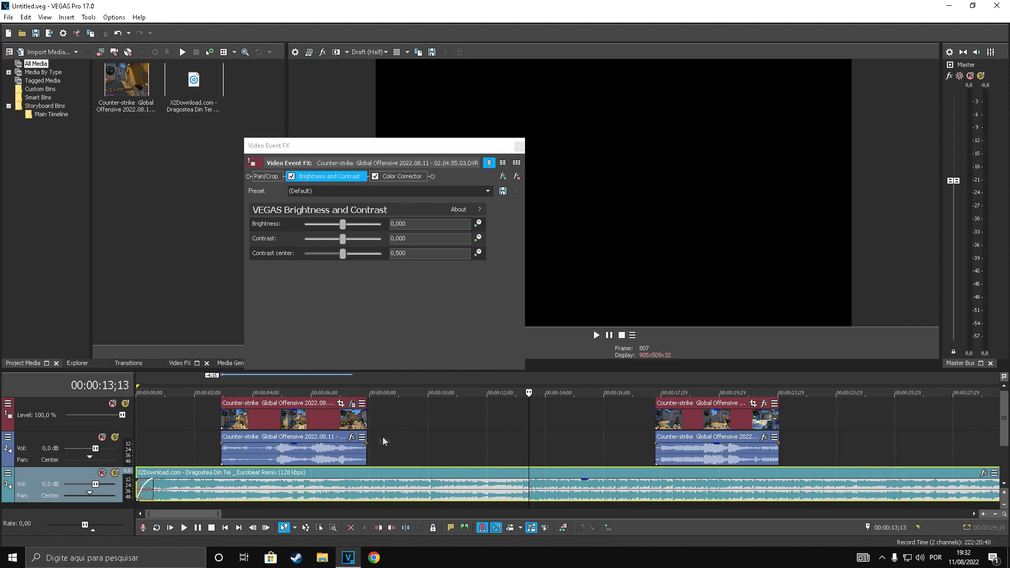
Move the first Counter-strike clip so its gunshot lines up with the music beat at 00:00:13;13
left_click_drag(320, 417, 526, 417)
scroll(450, 425, "up", 5)
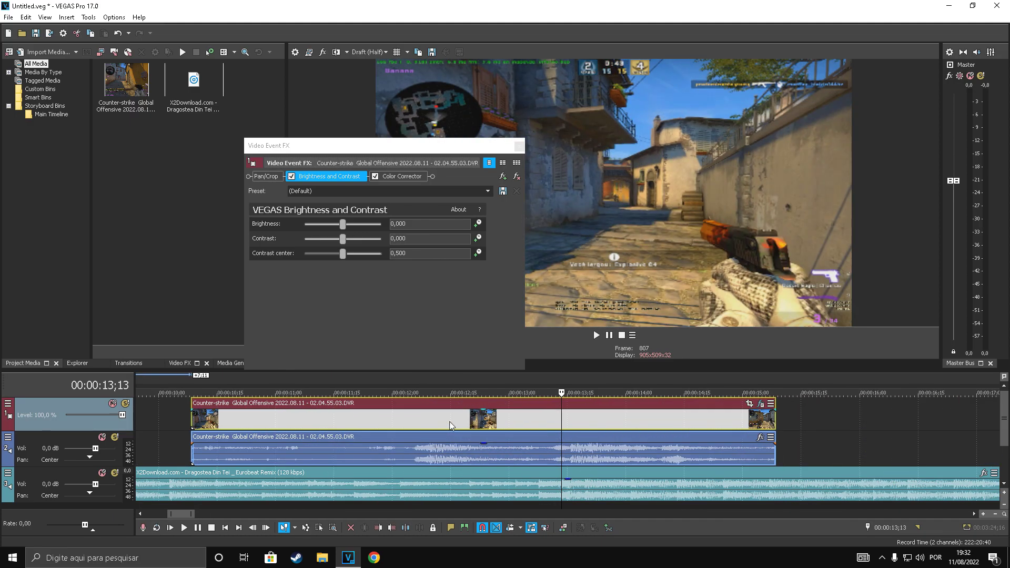
left_click_drag(450, 425, 577, 425)
scroll(547, 450, "up", 5)
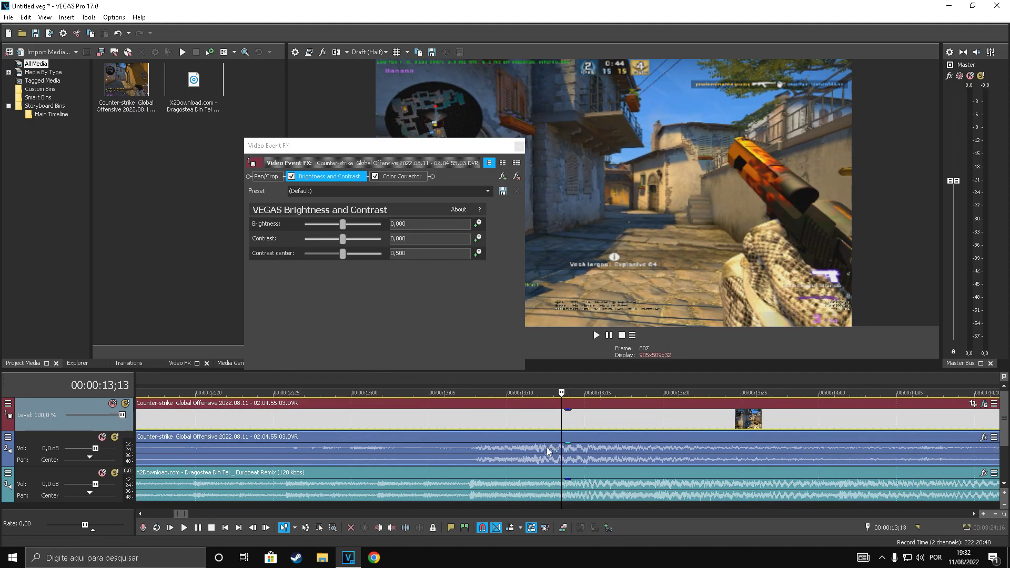
scroll(547, 450, "up", 3)
left_click_drag(509, 433, 580, 431)
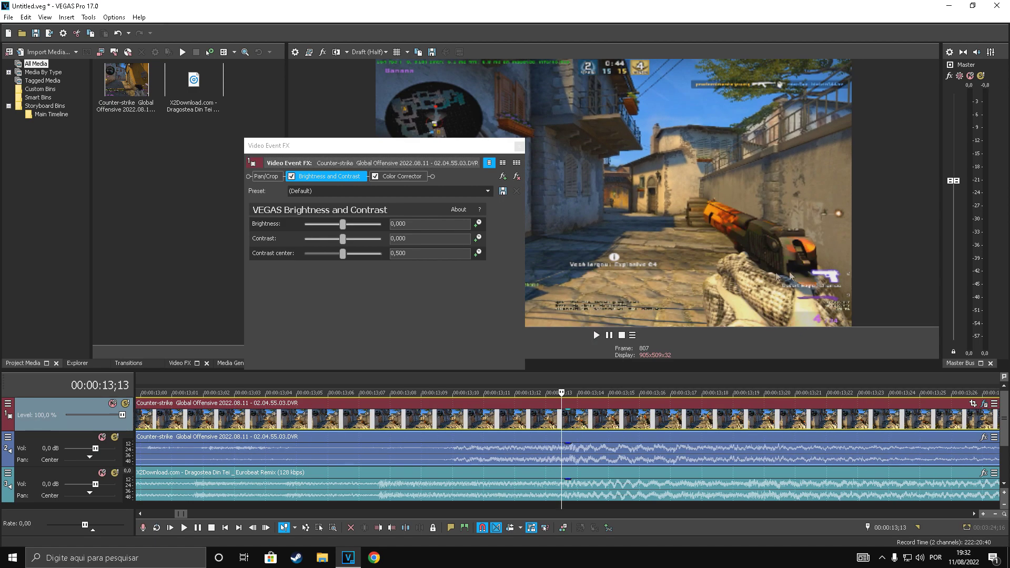
Play the aligned clip from 00:00:12;26 to check the gunshot against the beat, and save the project
scroll(547, 448, "down", 7)
key("space")
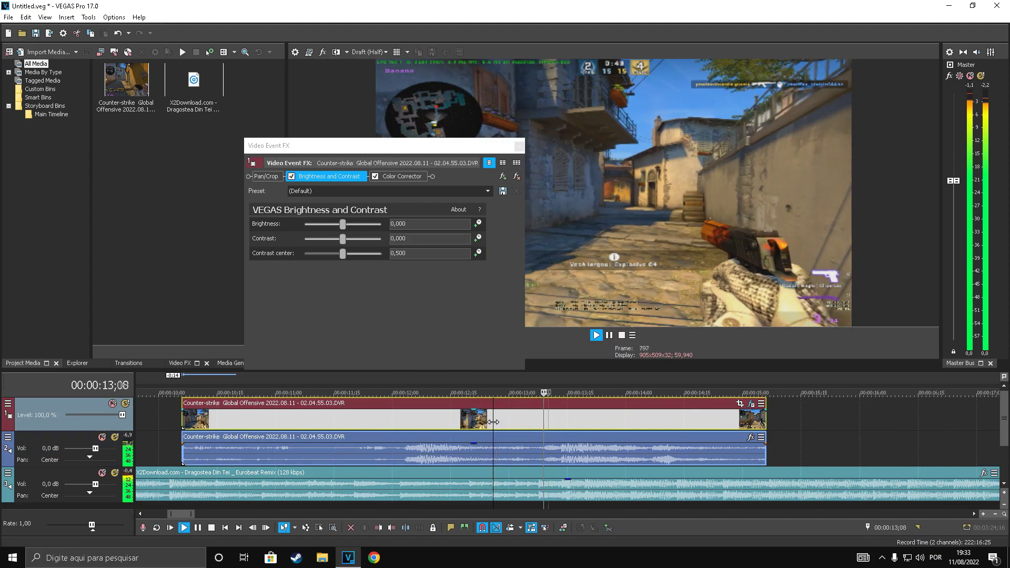
key("space")
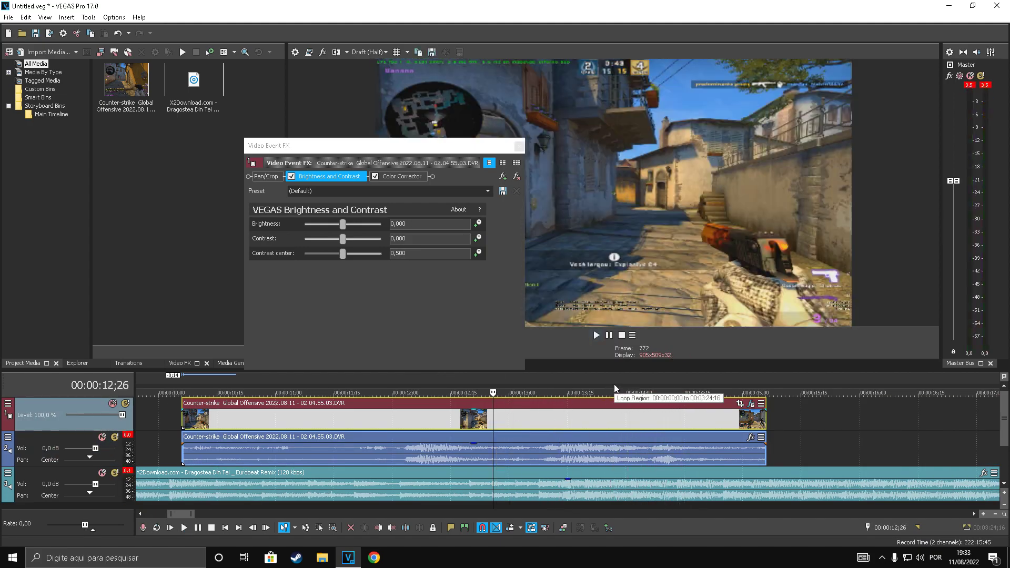
left_click(35, 34)
Move the Video Event FX window clear of the preview and place the playhead on the gunshot at 00:00:13;13
left_click_drag(435, 152, 273, 117)
scroll(614, 423, "down", 3)
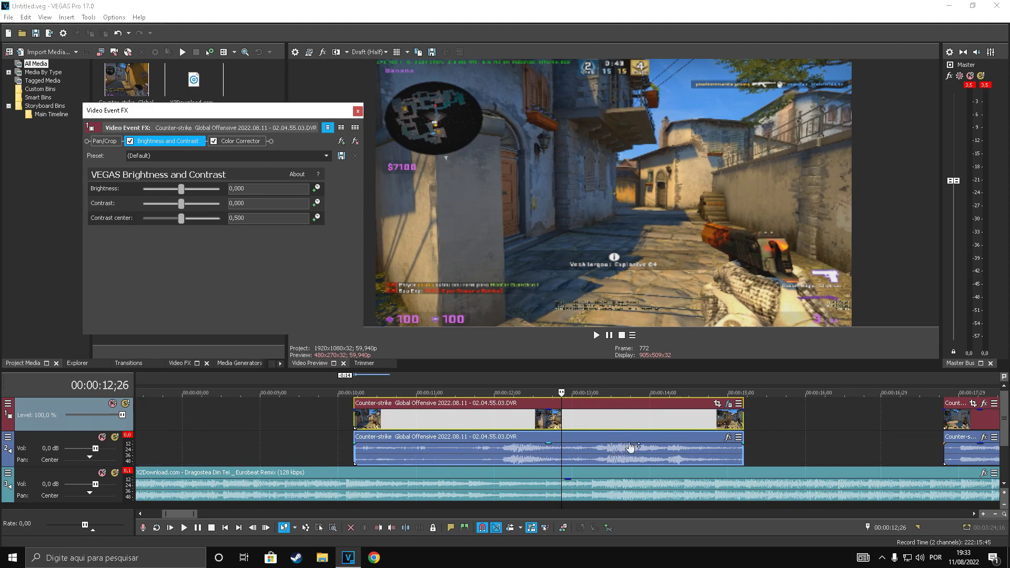
left_click(606, 457)
scroll(590, 470, "up", 7)
left_click(563, 477)
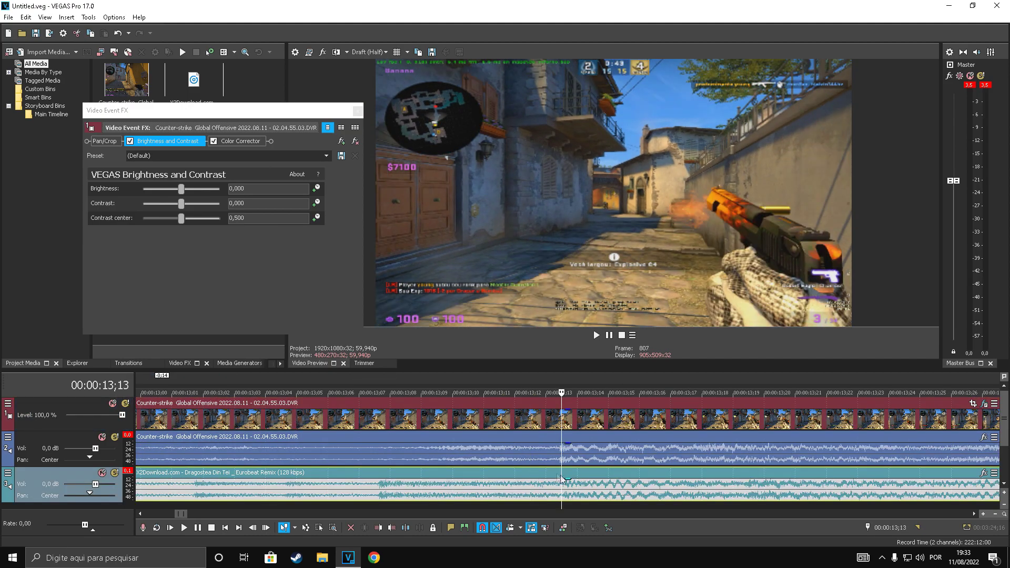
scroll(563, 479, "down", 5)
Set the Contrast center to 1,000 and turn on keyframe animation for Contrast and Brightness
left_click(173, 140)
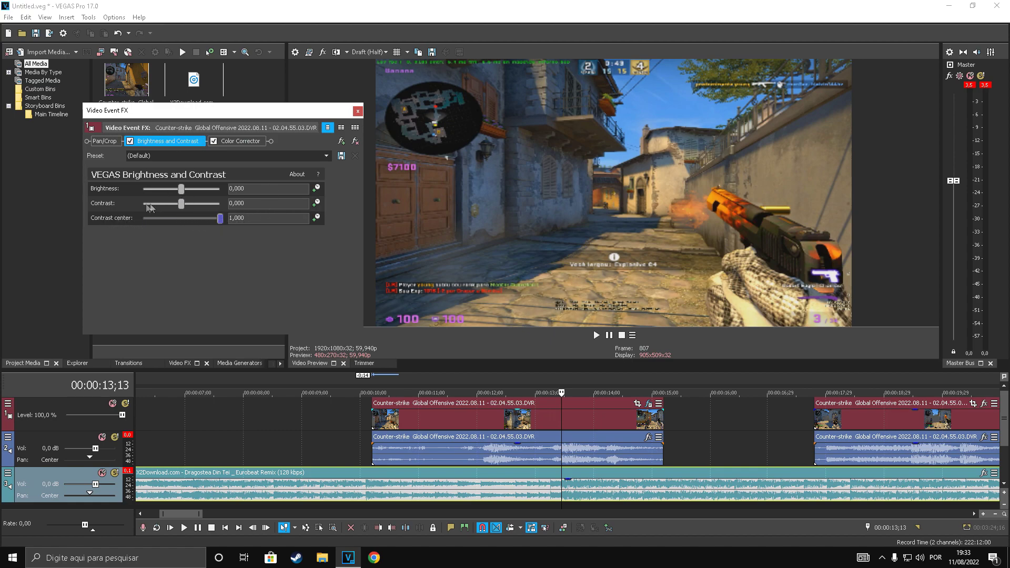
left_click(316, 203)
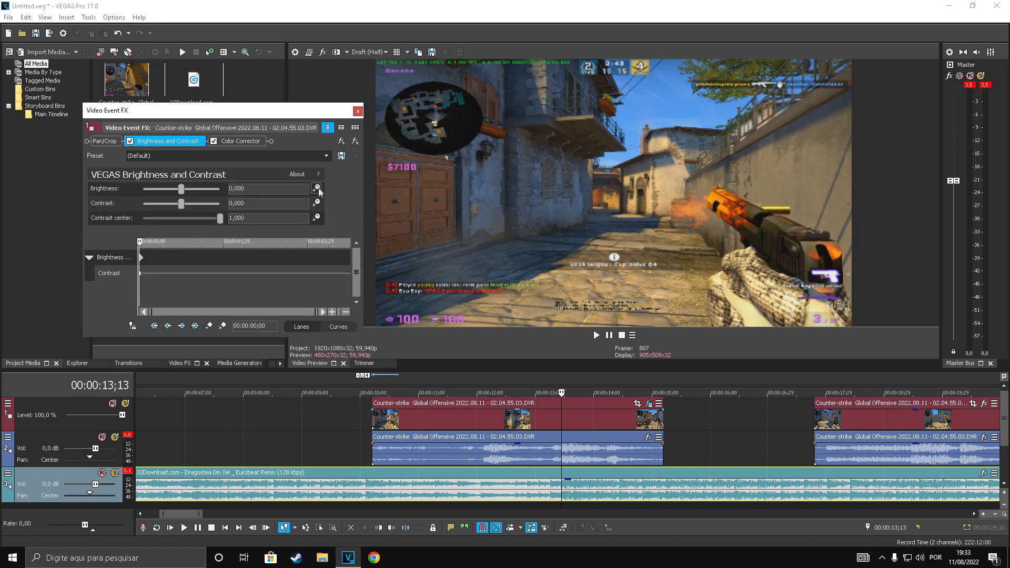
left_click(316, 188)
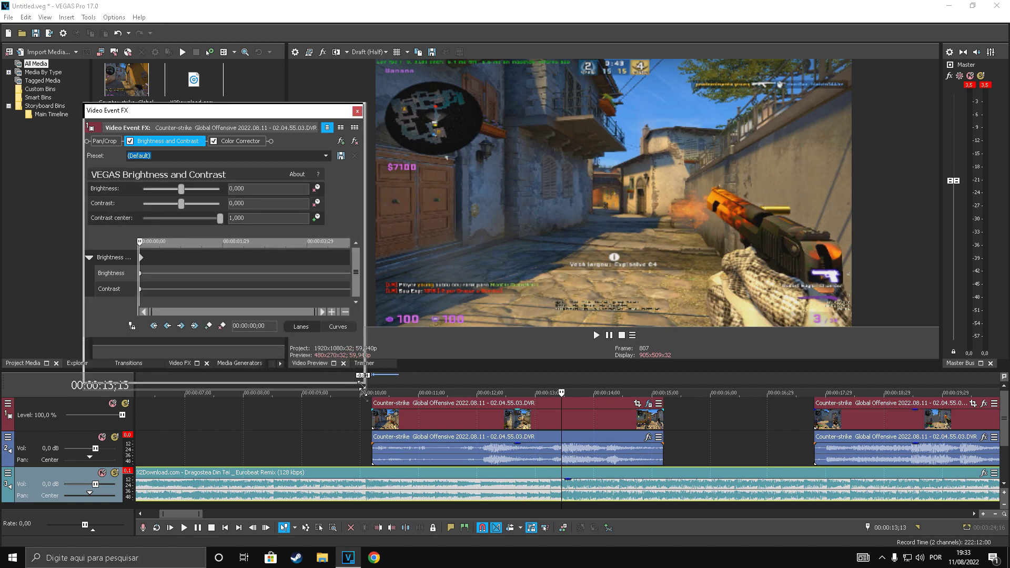
Enlarge the effect window, sync its keyframe cursor with the timeline cursor, and place the playhead at 00:00:11;06 in the clip
left_click(136, 349)
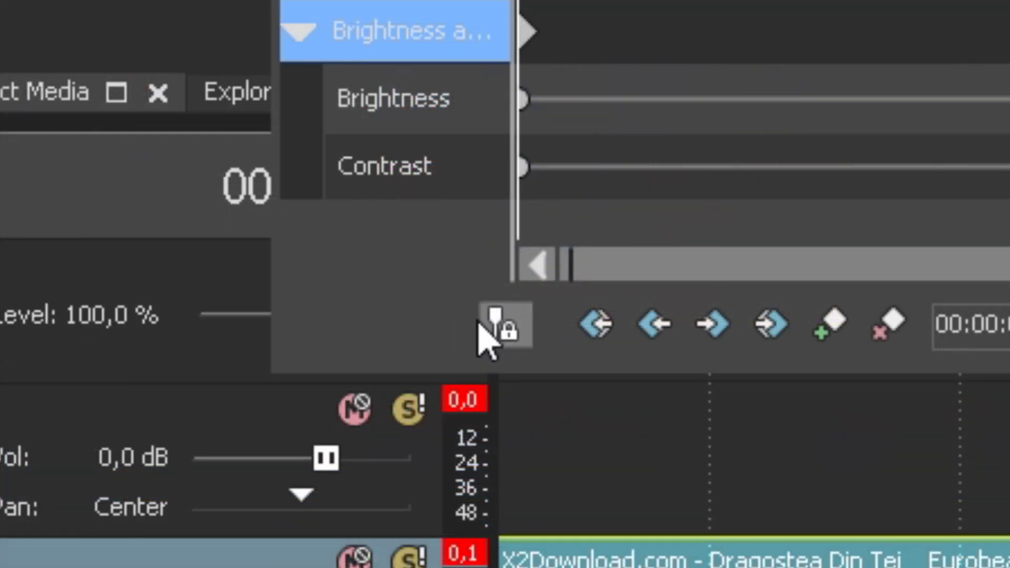
left_click(492, 337)
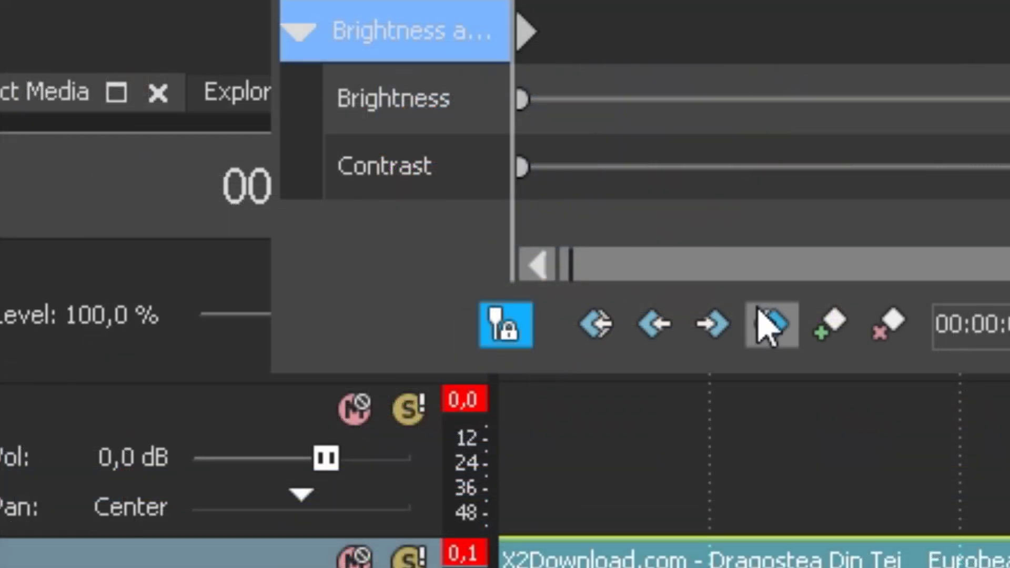
left_click(459, 425)
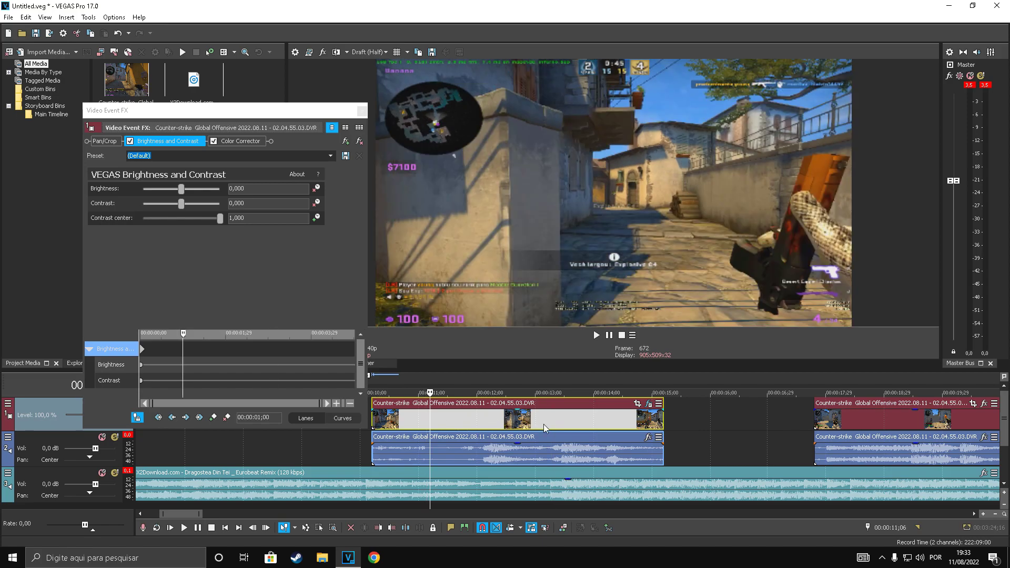
Zoom in around 00:00:13;13 and place the playhead on frame 807, where the muzzle flash of the gunshot begins
scroll(601, 431, "up", 10)
key("Left")
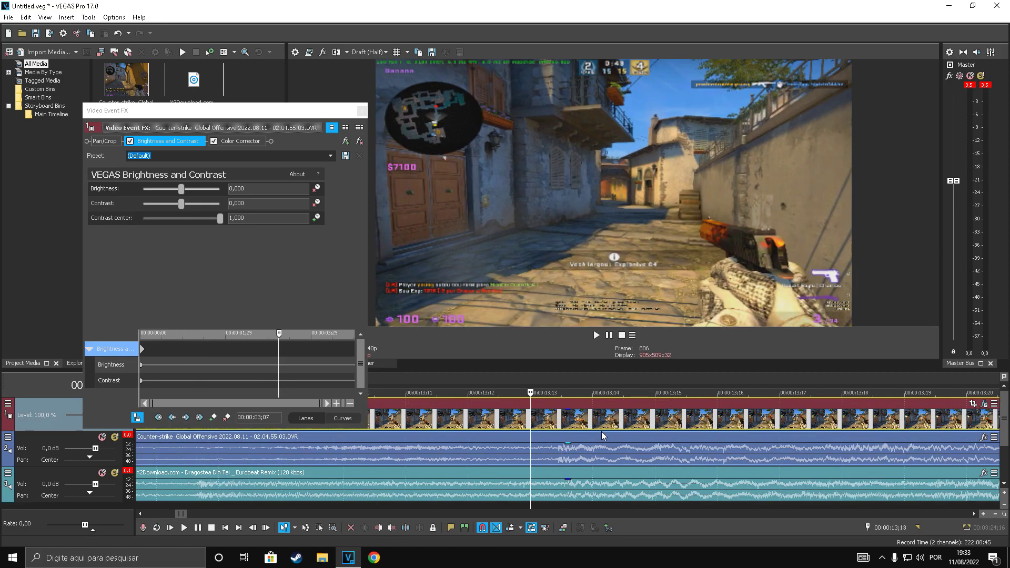
key("space")
key("space")
key("Right")
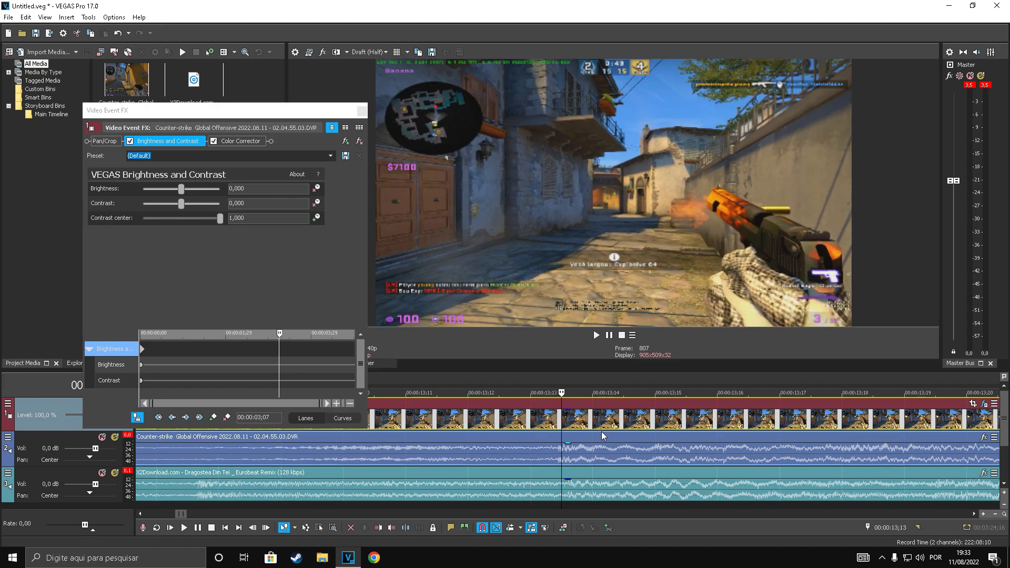
key("Left")
Add a keyframe for both Brightness and Contrast at the gunshot frame, at 00:00:03;07 in the clip
left_click(120, 354)
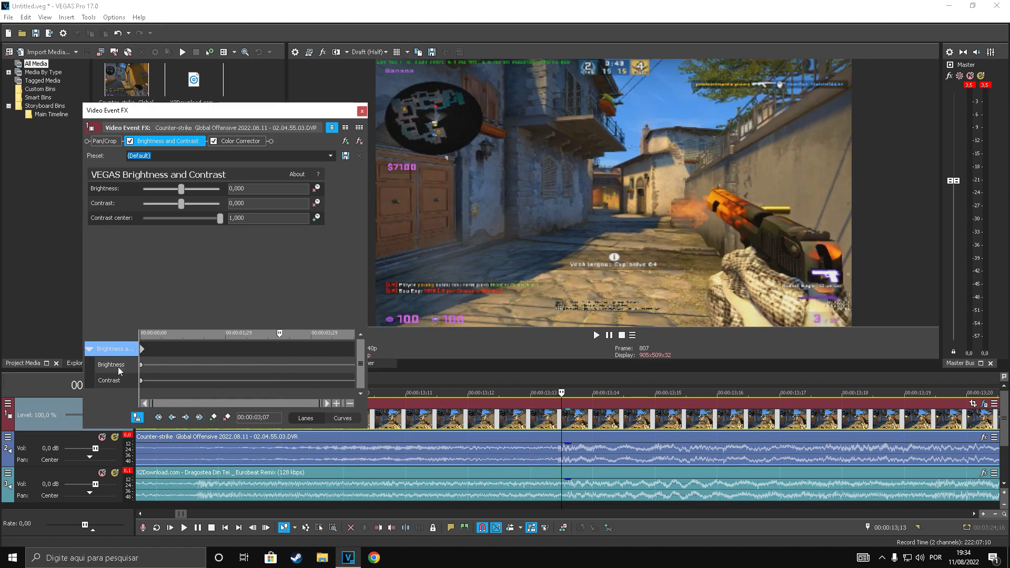
left_click(120, 370)
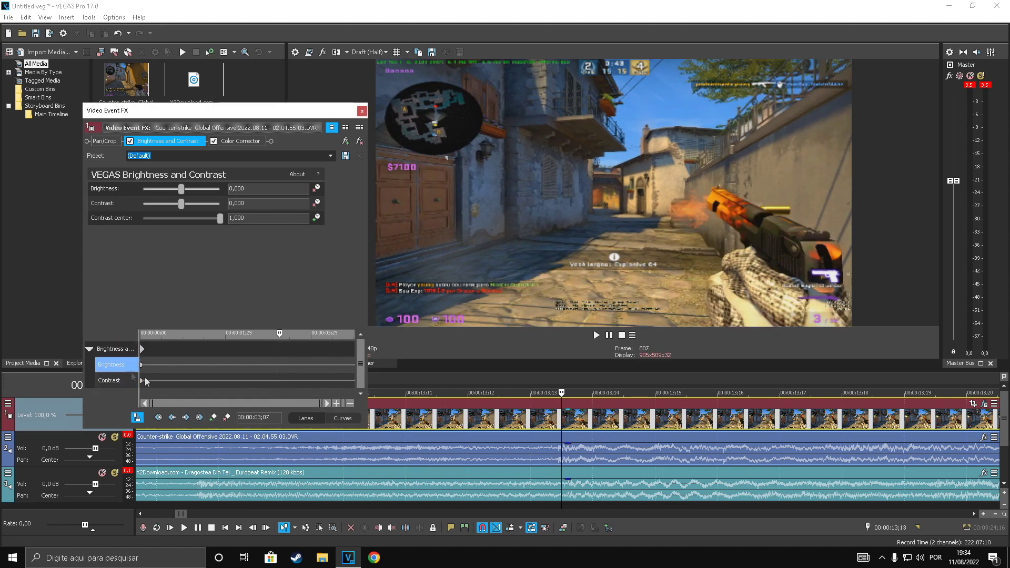
left_click(212, 419)
left_click(279, 348)
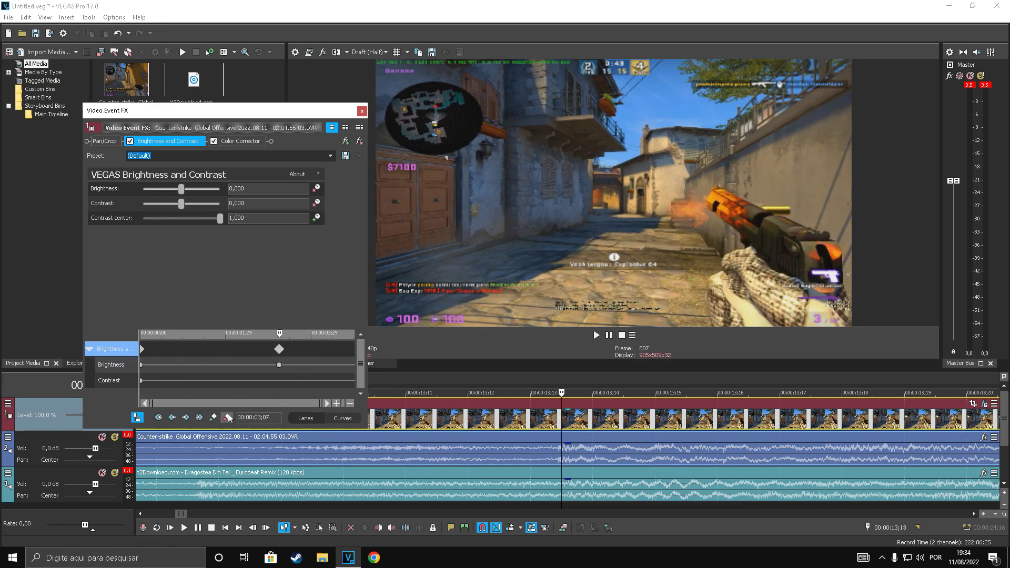
left_click(125, 385)
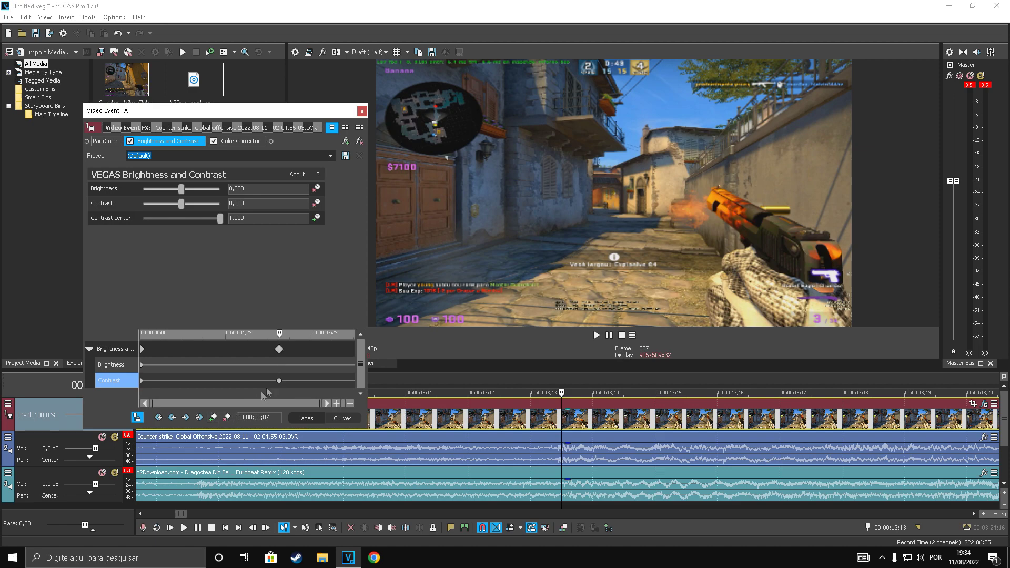
left_click(279, 350)
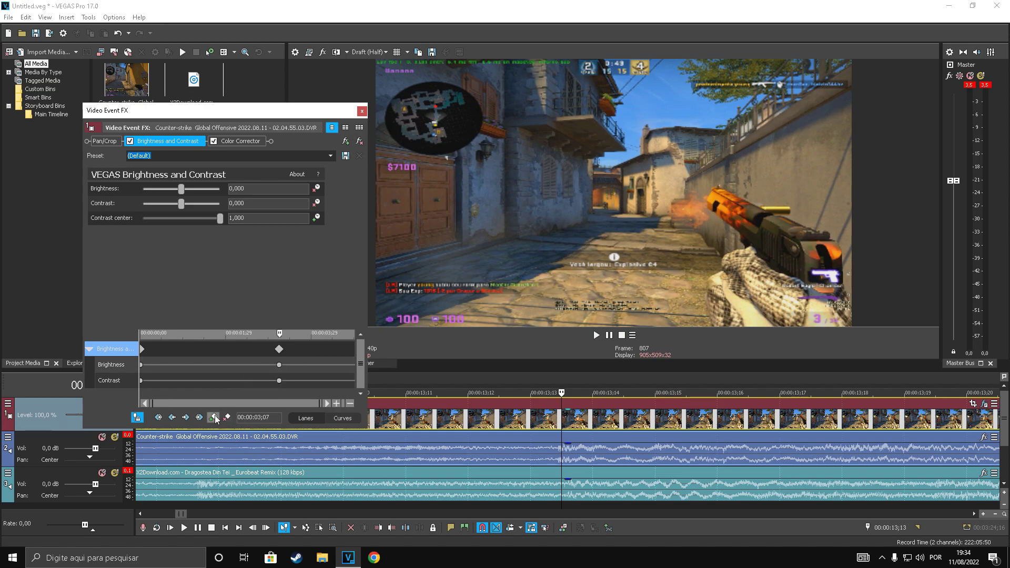
Add another Brightness and Contrast keyframe one frame before the gunshot, at frame 806
scroll(272, 372, "up", 5)
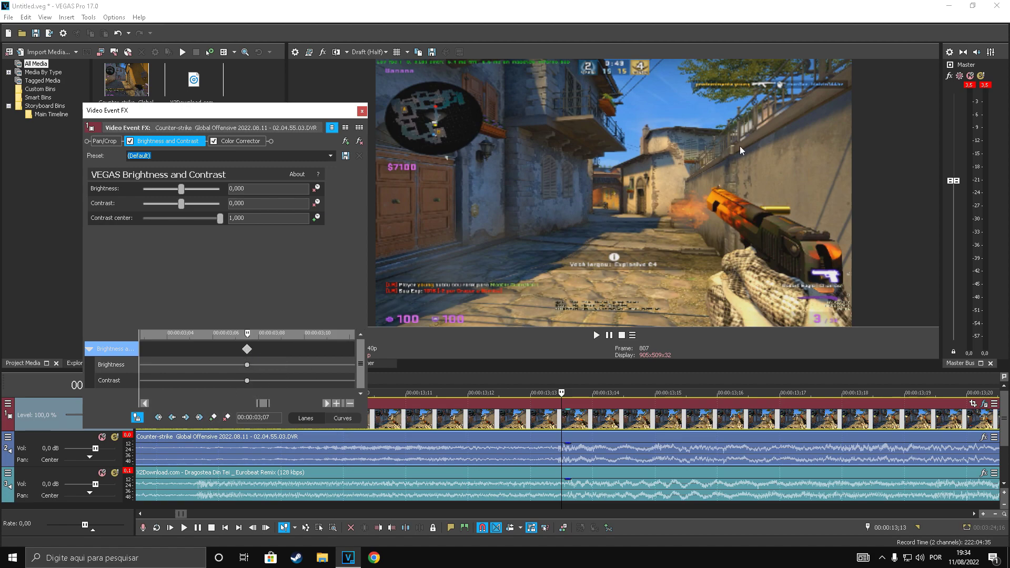
key("Left")
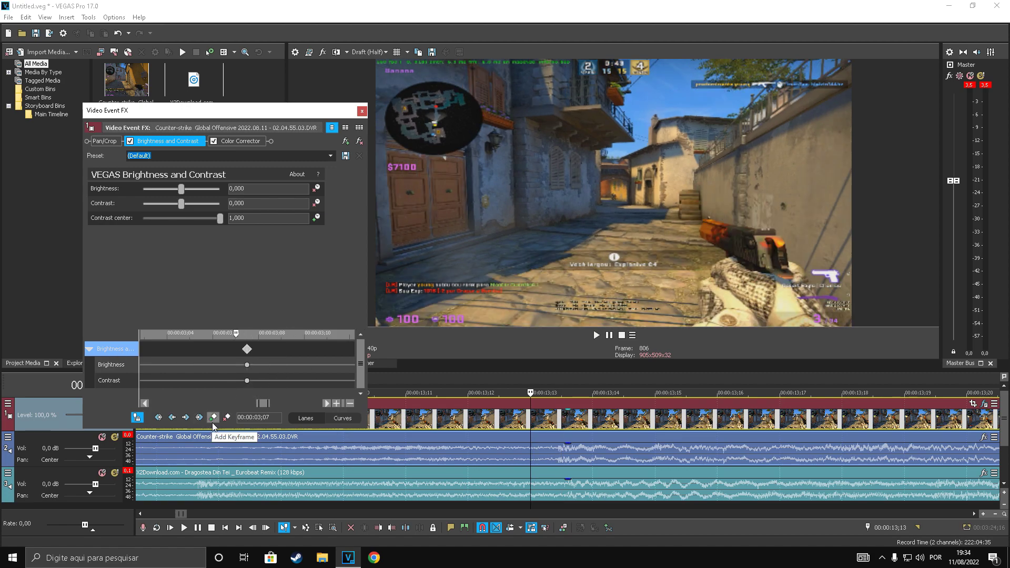
left_click(212, 421)
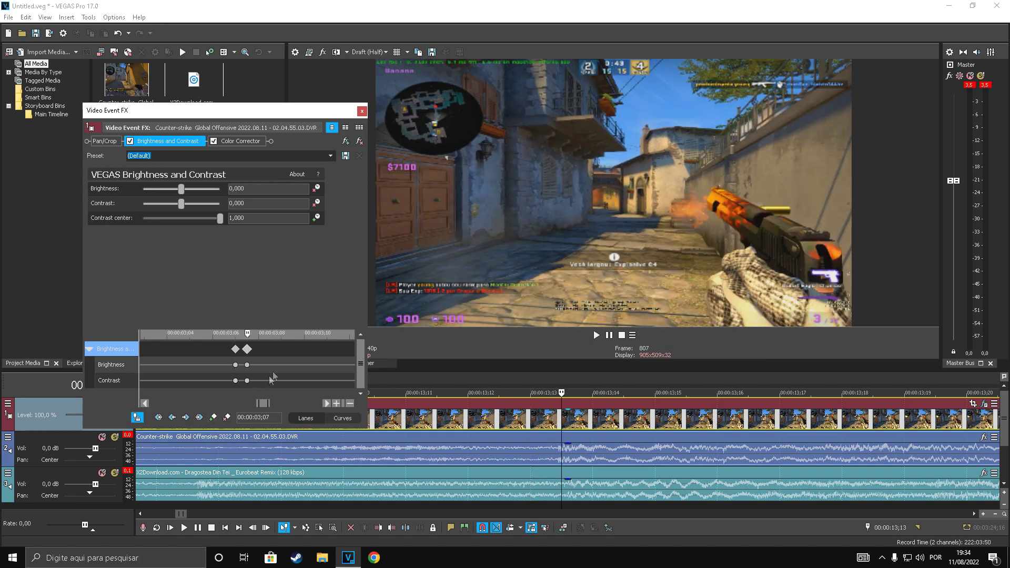
Move past the gunshot to 00:00:03;24 in the clip and add an ending Brightness and Contrast keyframe
scroll(279, 368, "down", 5)
key("space")
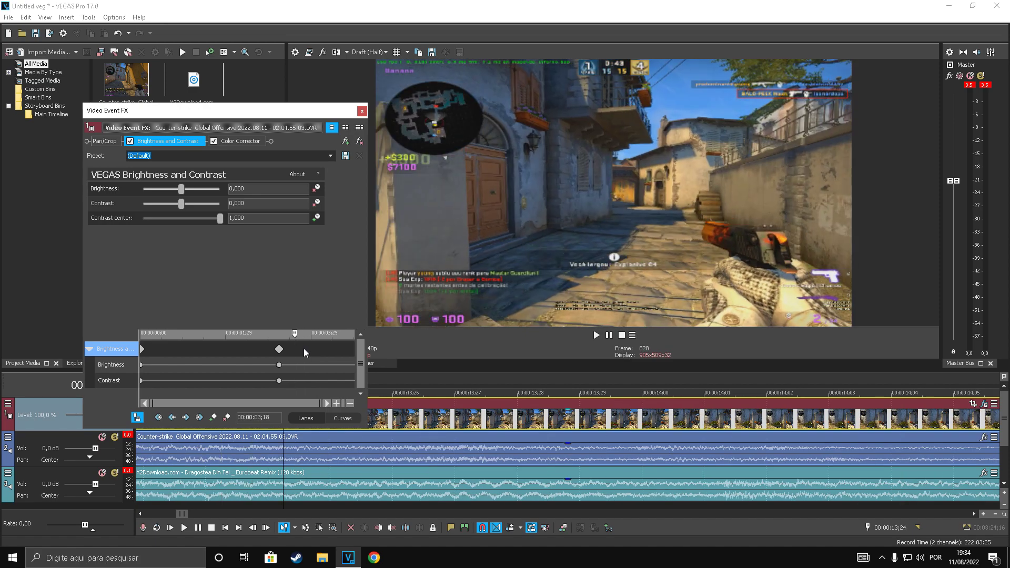
left_click(218, 417)
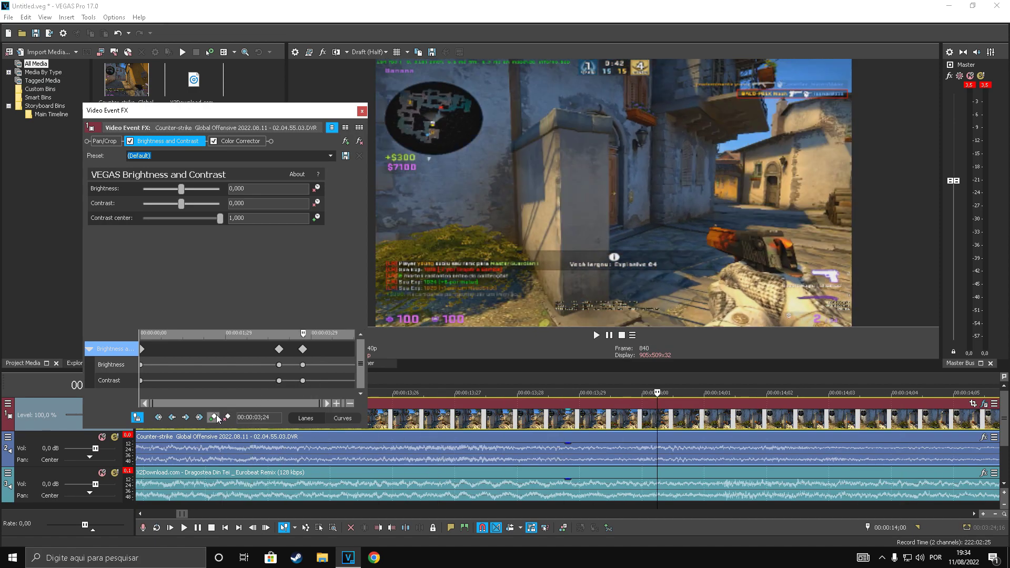
Examine the two adjacent gunshot keyframes and the frames they fall on
scroll(263, 364, "up", 3)
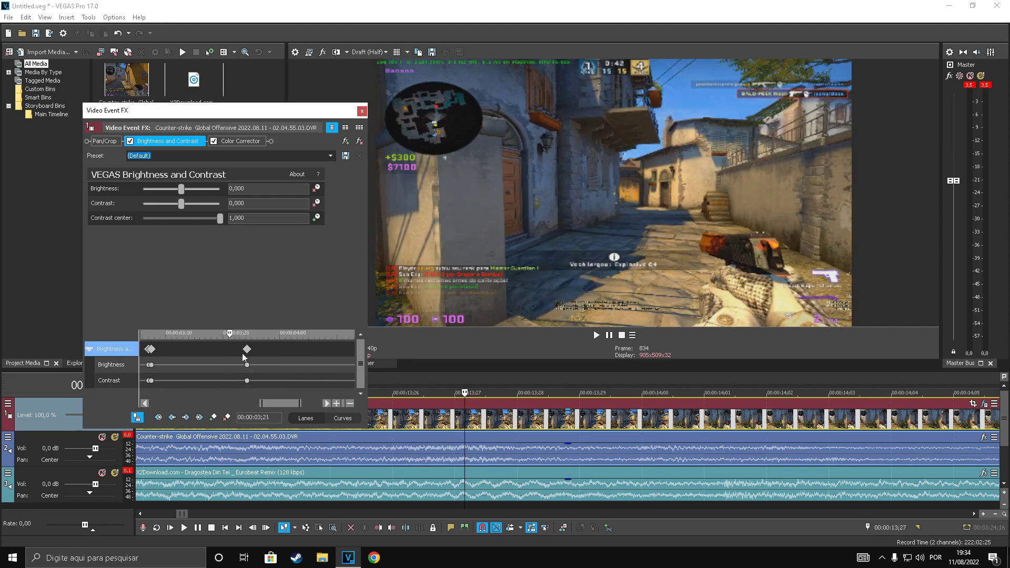
left_click(148, 349)
scroll(148, 349, "up", 1)
left_click(272, 348)
left_click(223, 344)
left_click(247, 349)
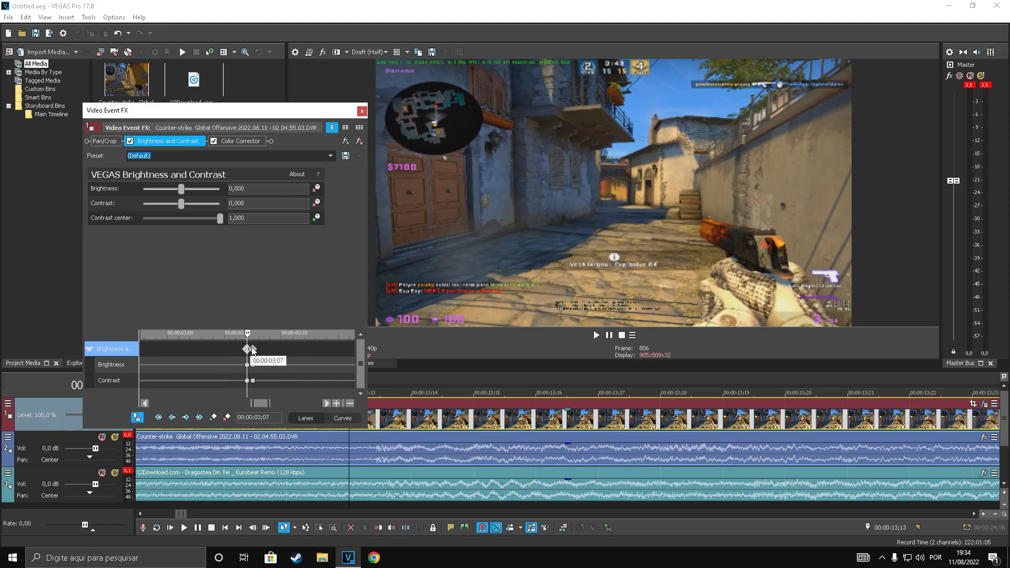
left_click(252, 348)
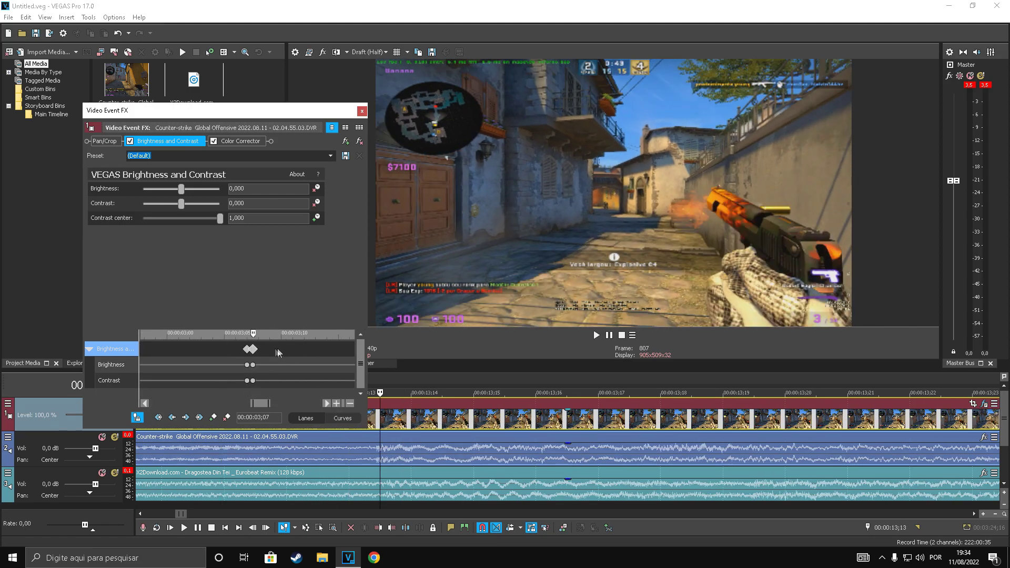
scroll(277, 350, "up", 1)
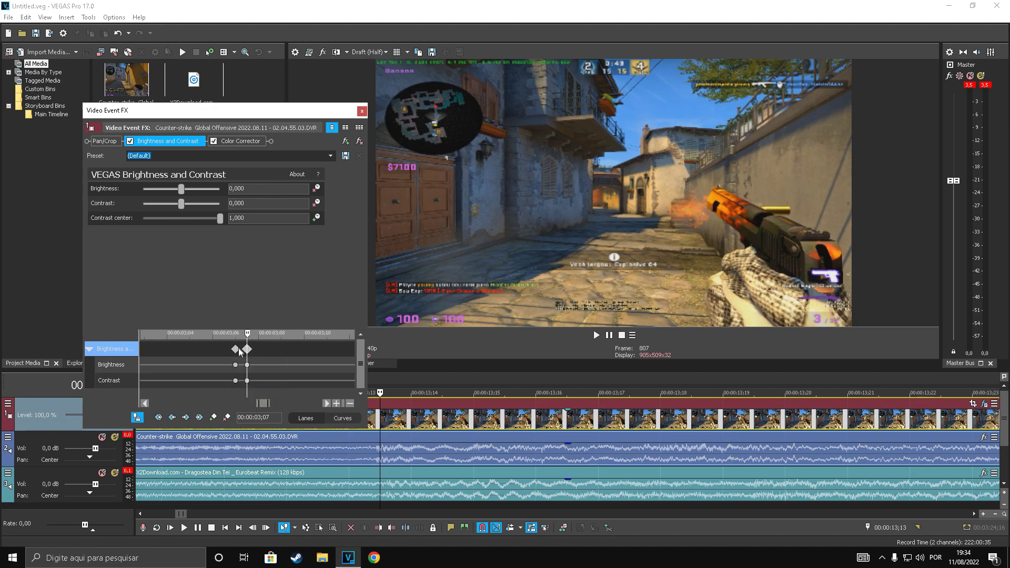
Try a Contrast of 0,497 on the keyframe just before the gunshot and reset it to 0
left_click(236, 349)
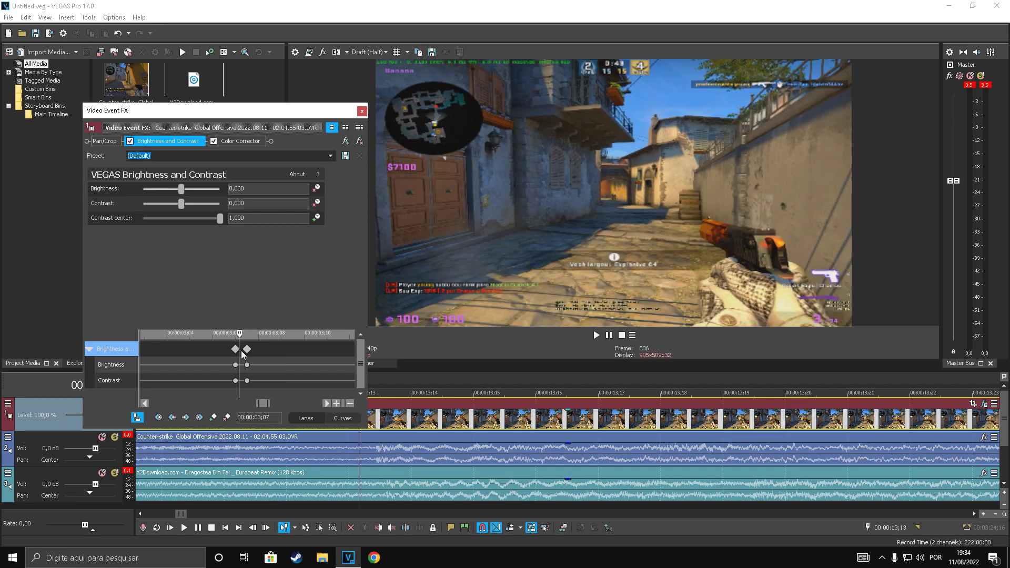
left_click_drag(181, 204, 201, 207)
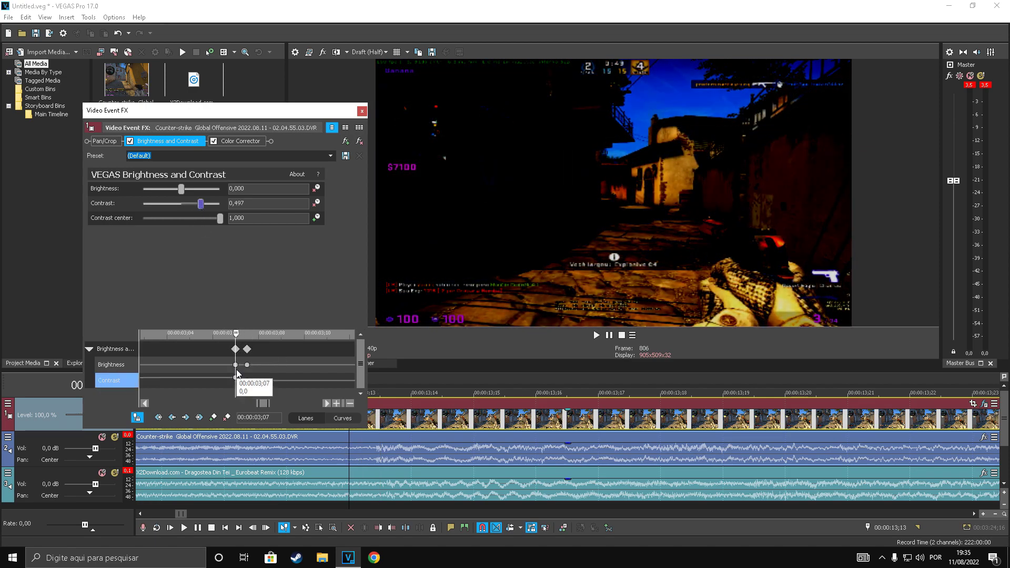
scroll(263, 368, "up", 1)
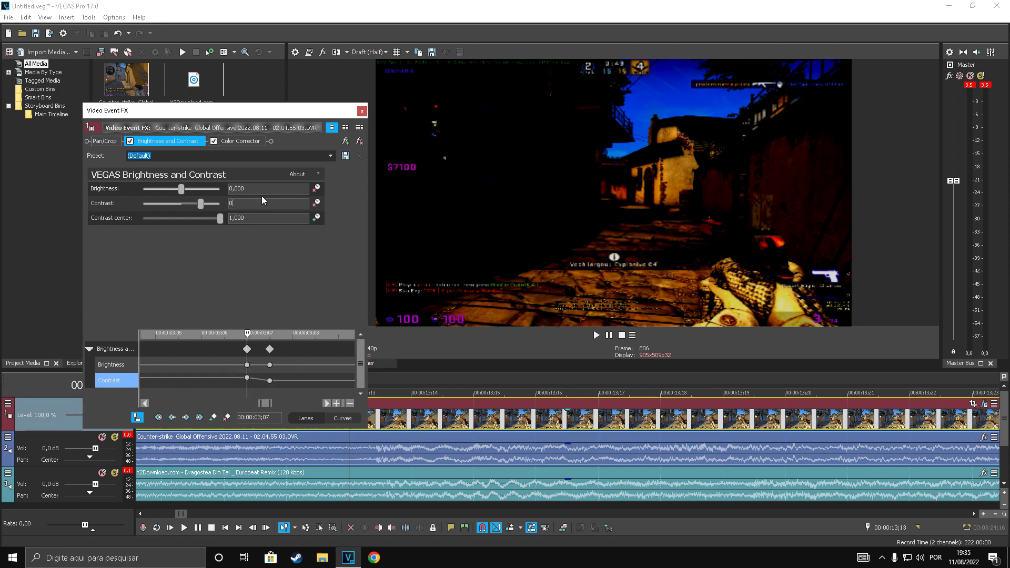
left_click(262, 200)
type("0")
key("shift+Tab")
On the gunshot keyframe at frame 807, raise Brightness to 0,551 and Contrast to 0,442 to create a flash
left_click(270, 349)
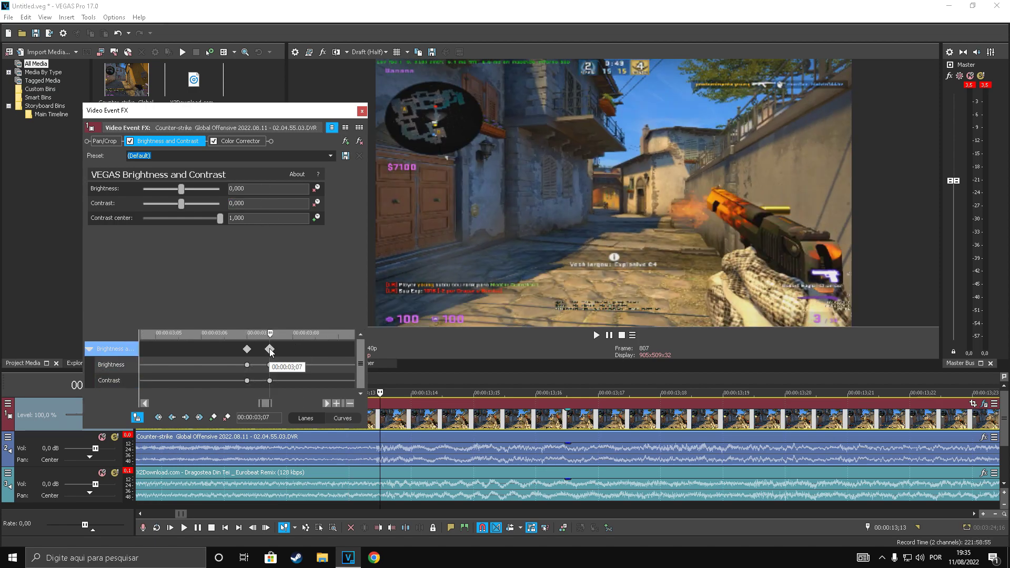
scroll(256, 337, "down", 3)
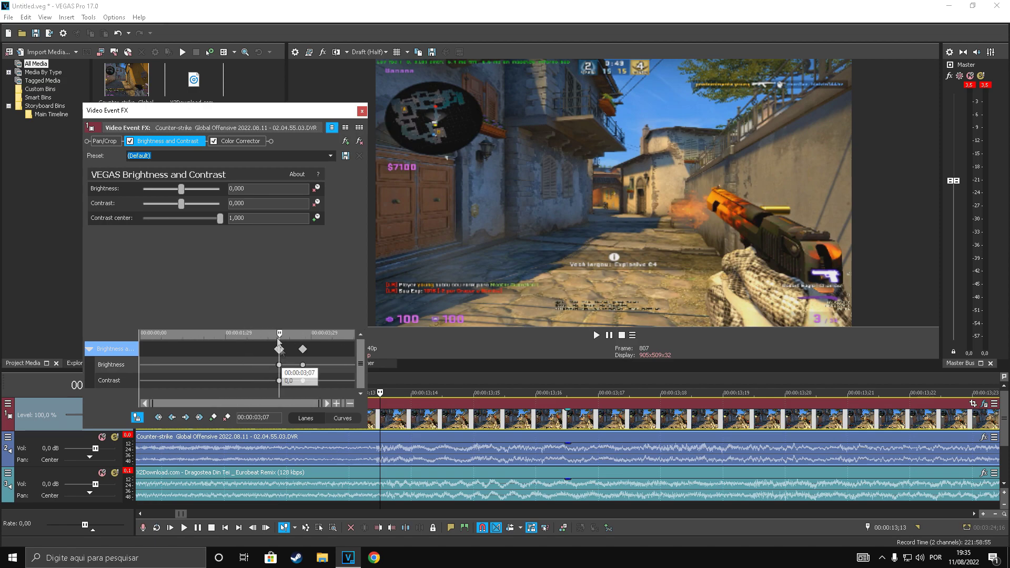
left_click_drag(182, 204, 198, 191)
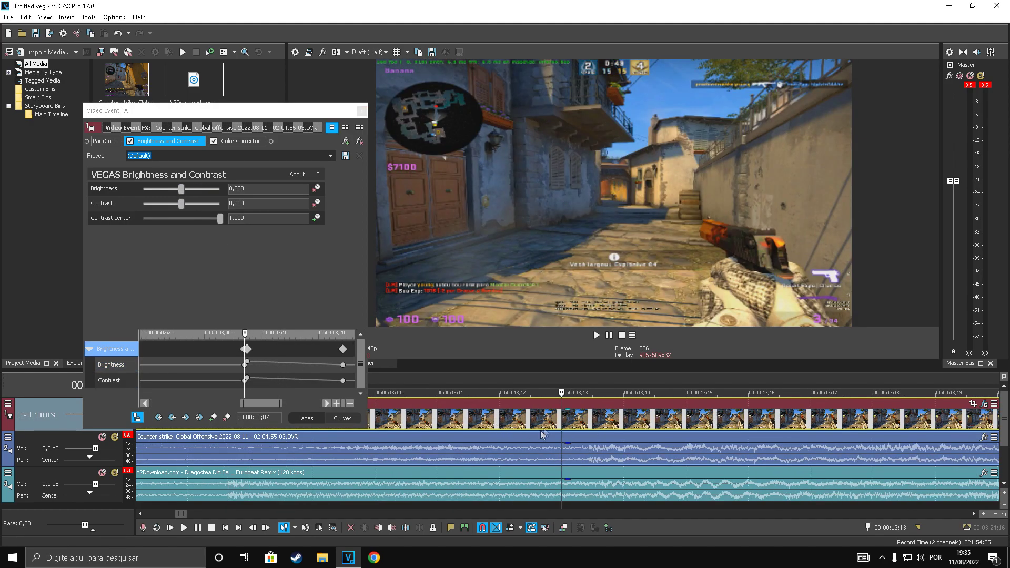
Play the clip from shortly before the gunshot to check the timing of the brightness flash against the beat
left_click(507, 423)
key("space")
key("space")
scroll(507, 423, "down", 2)
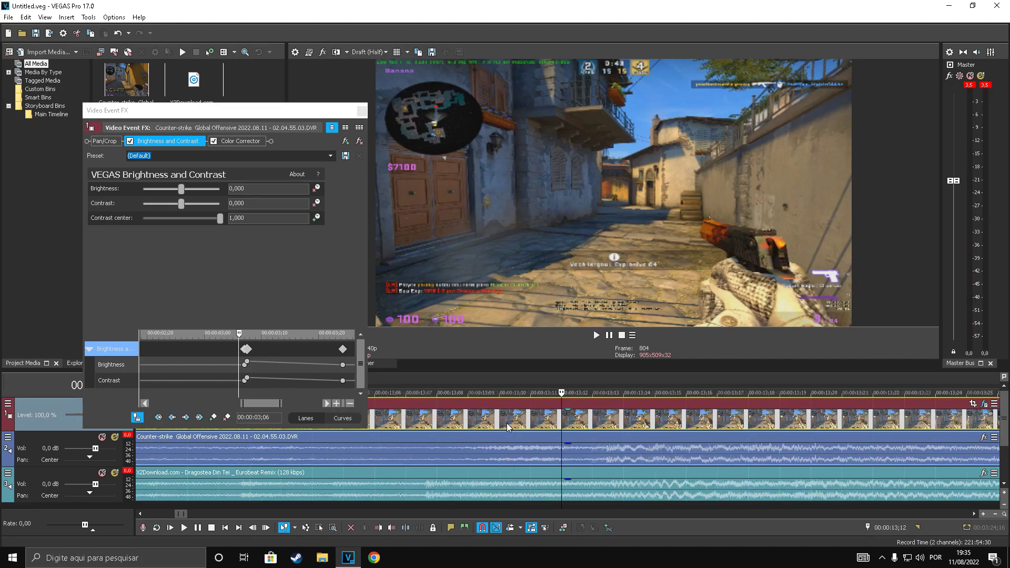
left_click(443, 420)
scroll(494, 437, "down", 1)
key("space")
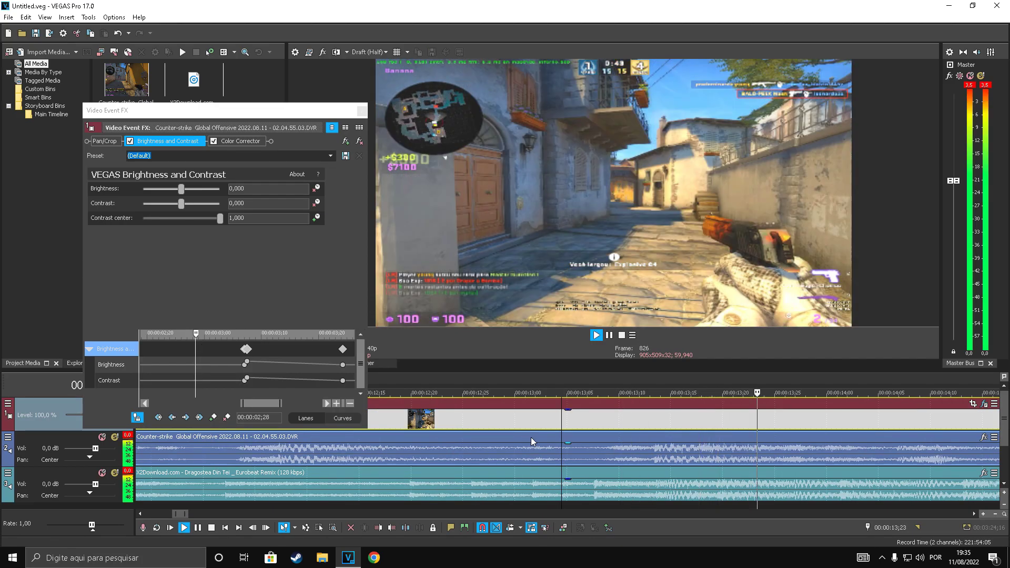
key("space")
key("space")
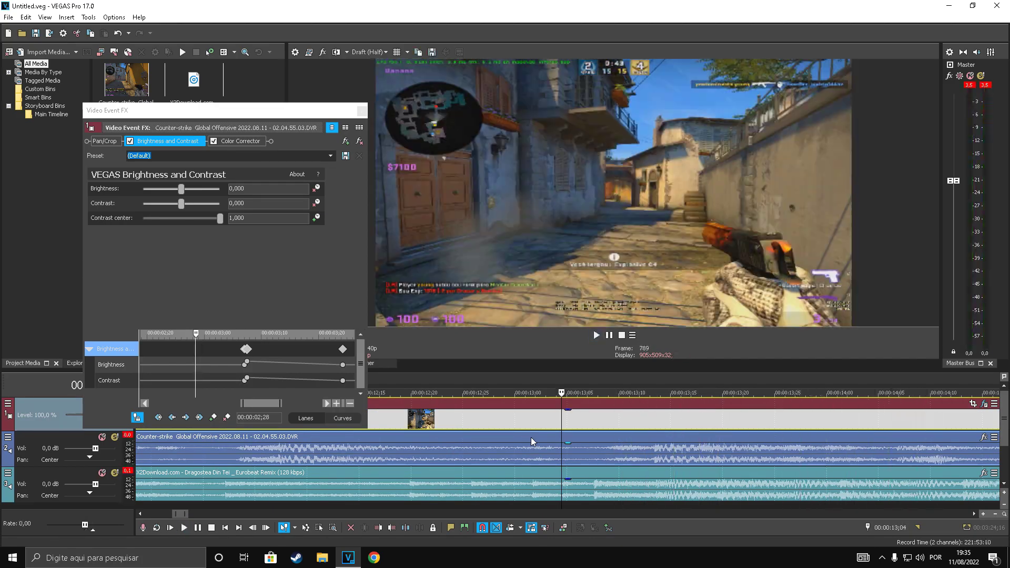
scroll(532, 438, "down", 2)
key("space")
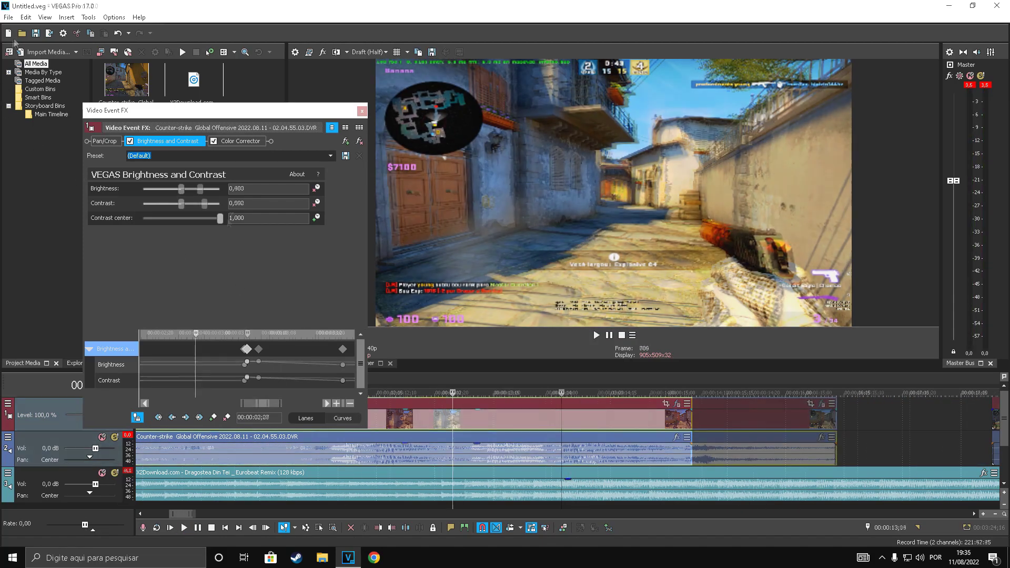
Reset Brightness and Contrast to 0 on the keyframe one frame before the gunshot
left_click_drag(244, 202, 221, 200)
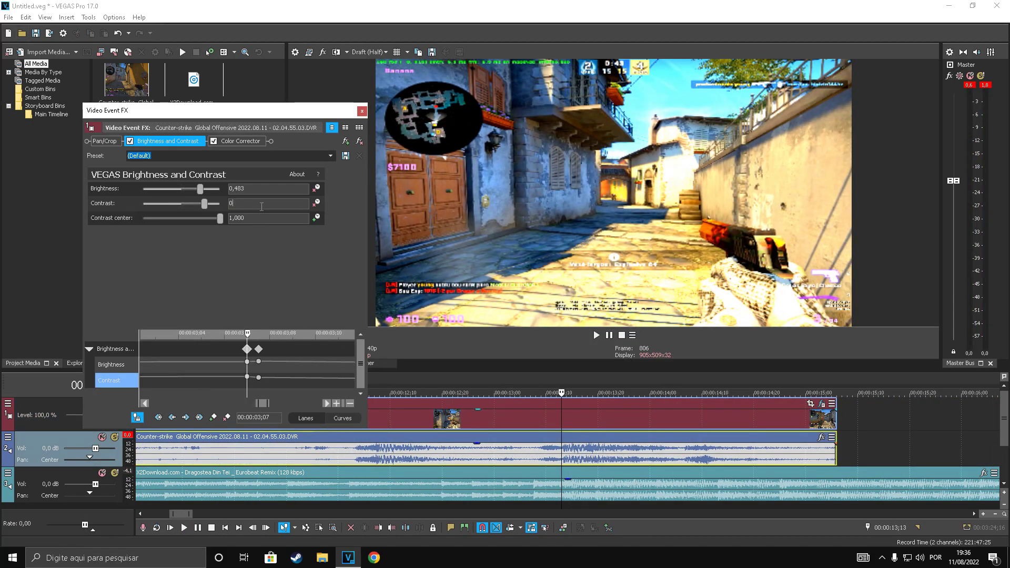
type("0")
key("Return")
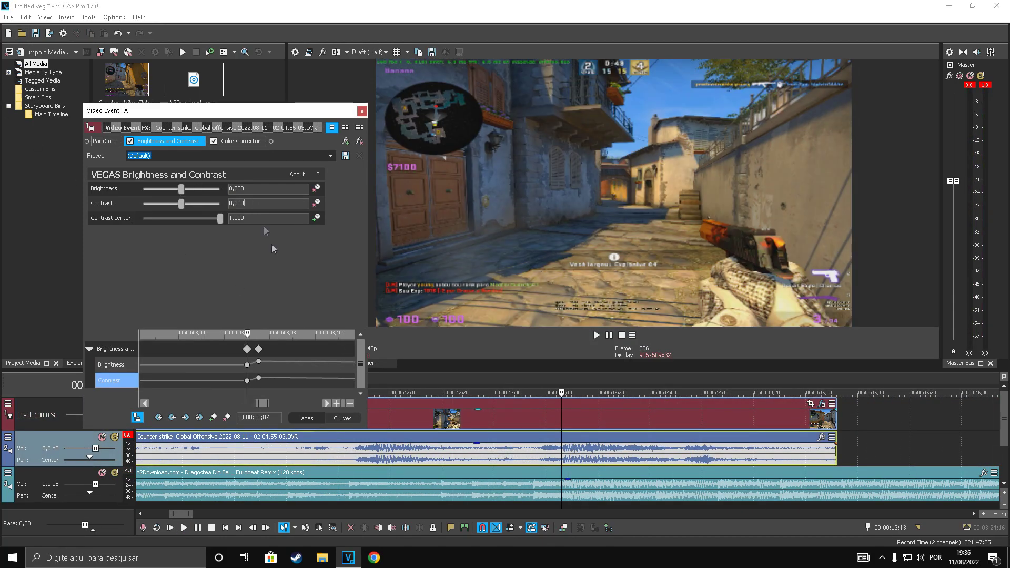
Compare the frames before and on the gunshot keyframe, and scrub toward the ending keyframe to examine the fade
left_click(259, 361)
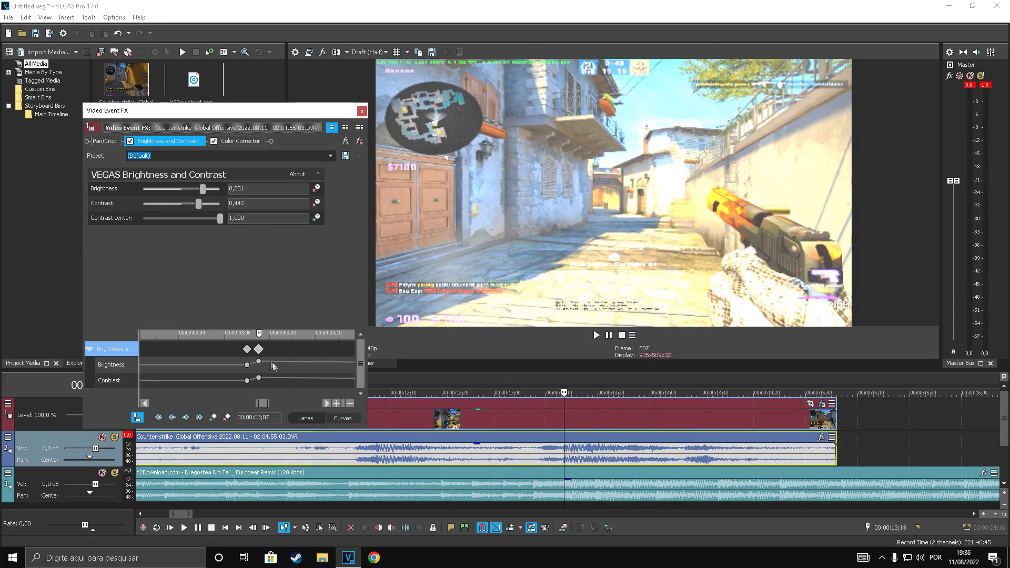
left_click(247, 349)
scroll(240, 362, "up", 2)
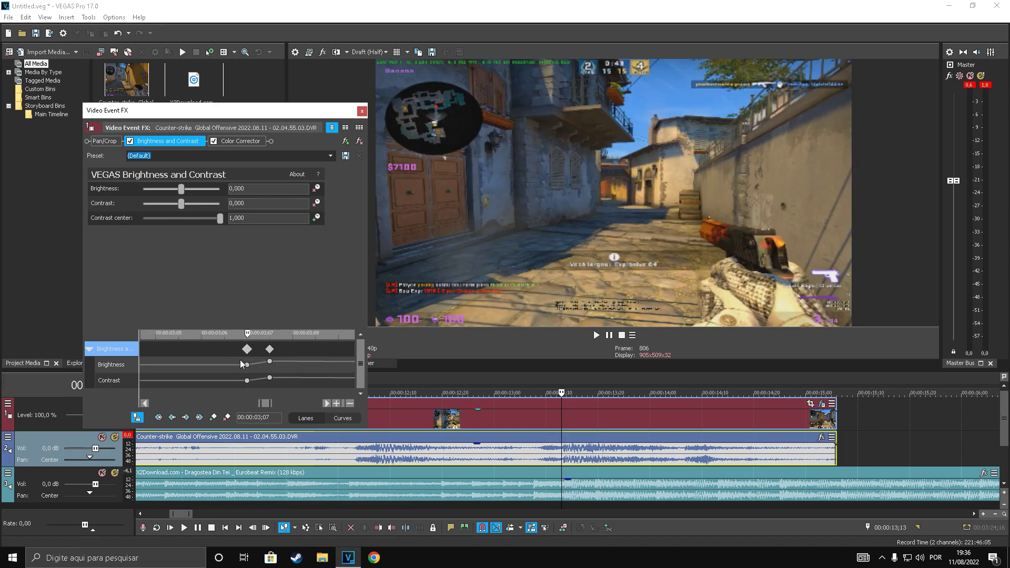
left_click(270, 349)
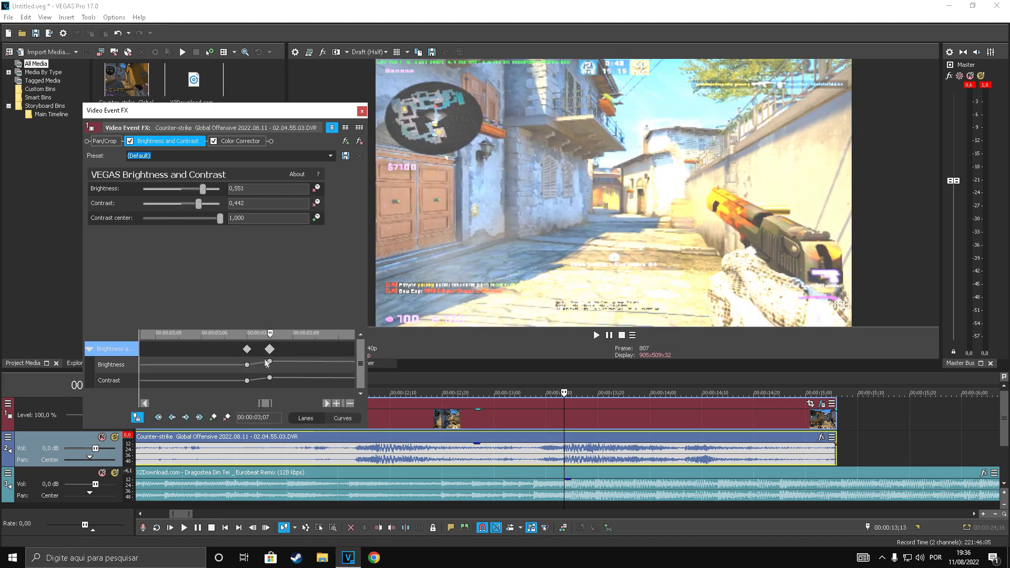
left_click(248, 352)
left_click(270, 350)
scroll(270, 362, "down", 4)
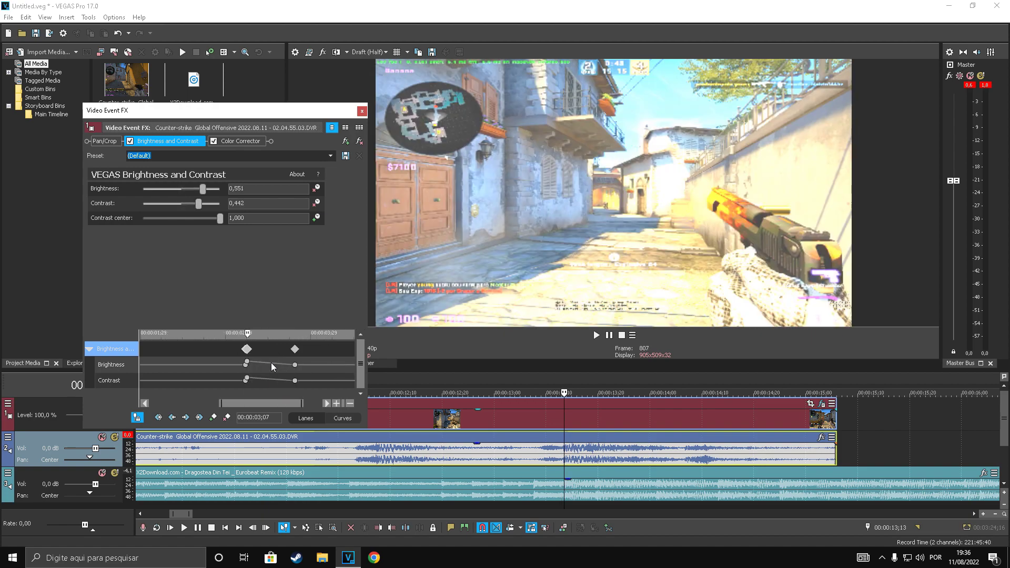
left_click(257, 356)
left_click_drag(258, 355, 291, 359)
scroll(278, 366, "up", 3)
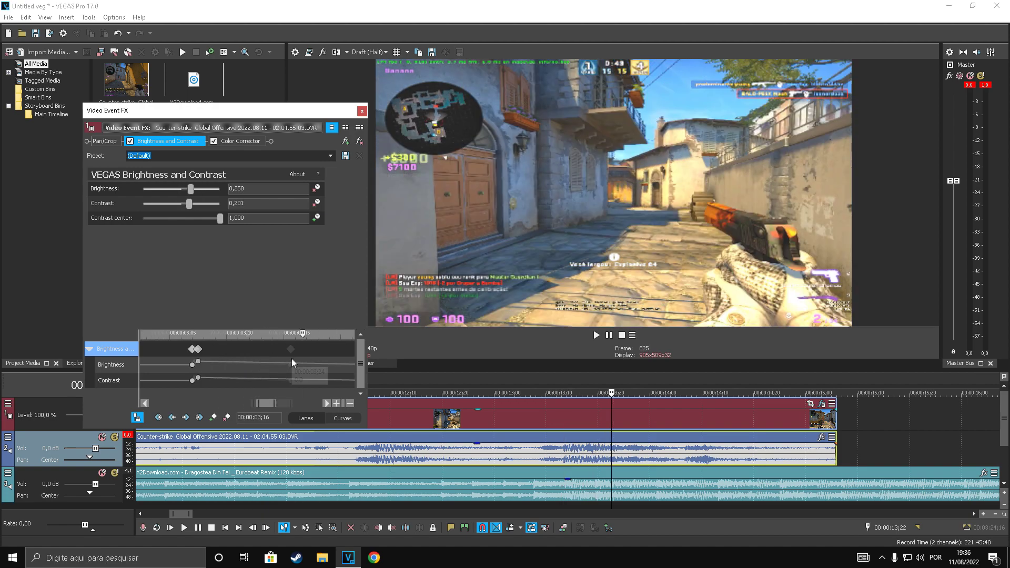
scroll(291, 359, "down", 3)
left_click(258, 353)
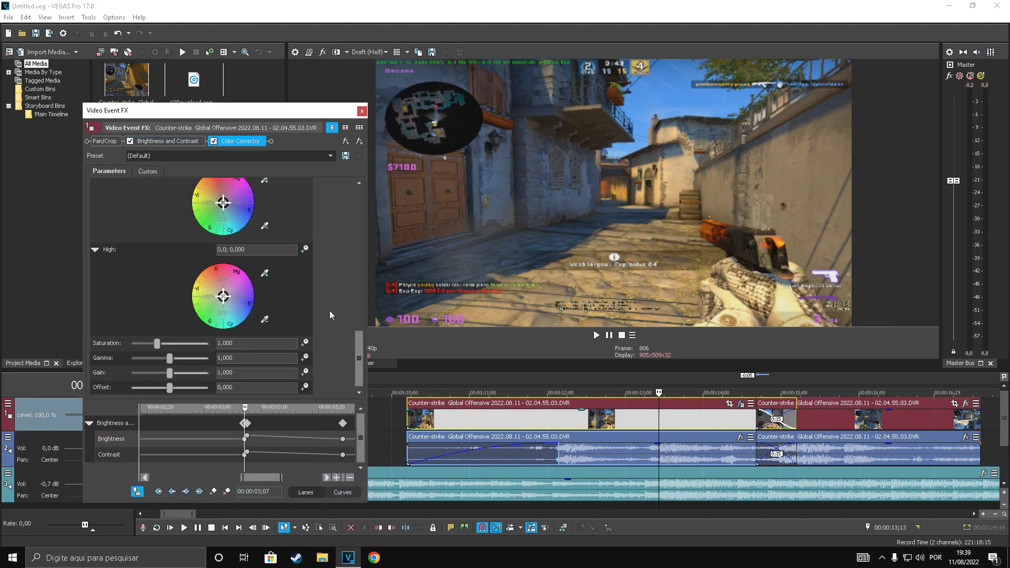
Turn on keyframe animation for Saturation in the Color Corrector effect
scroll(330, 311, "up", 2)
scroll(330, 311, "down", 2)
left_click(305, 344)
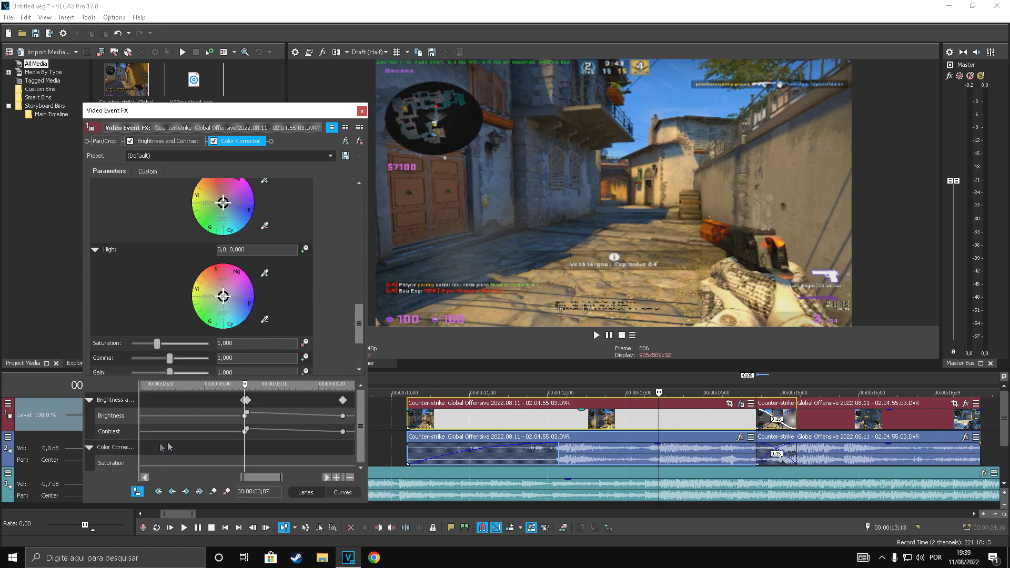
Add Color Corrector keyframes on the frame just before the gunshot and on the gunshot frame
scroll(247, 429, "up", 5)
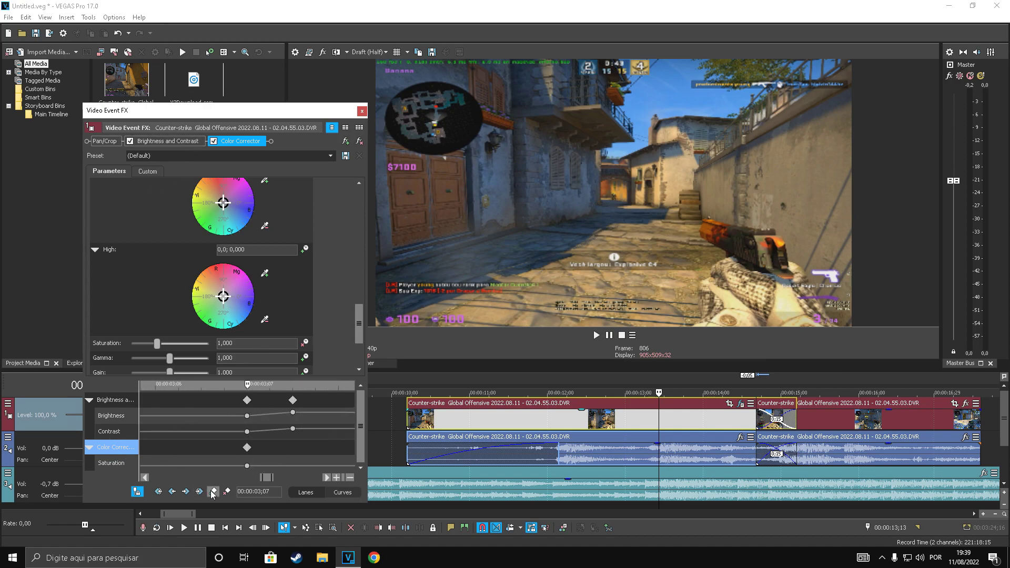
key("Right")
scroll(212, 494, "down", 5)
scroll(268, 463, "up", 5)
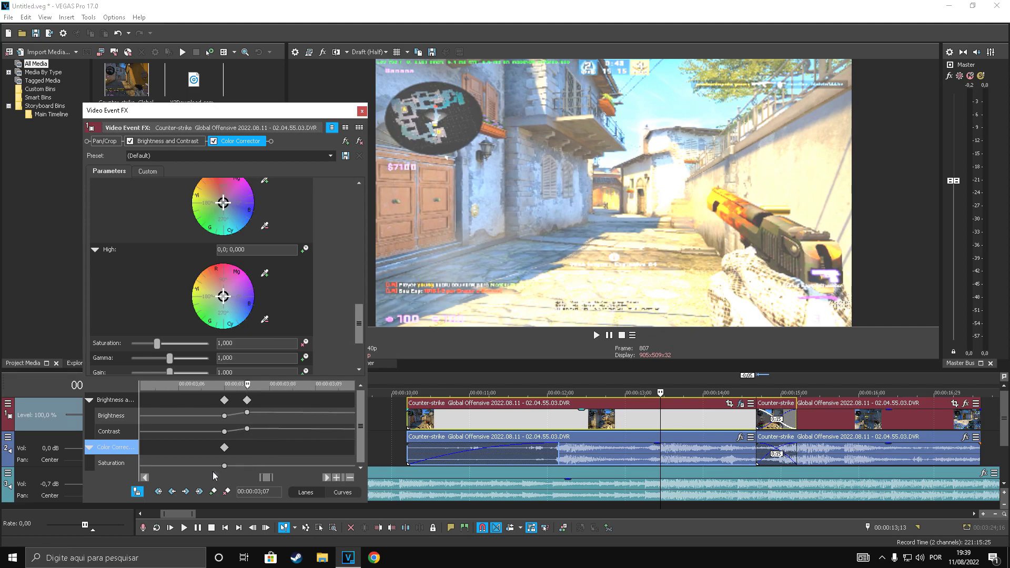
left_click(225, 449)
key("Right")
left_click(213, 492)
Add an ending Color Corrector keyframe at about 00:00:03;17 in the effect timeline
key("Right")
key("Right")
key("Right")
key("Right")
key("Right")
key("Right")
key("Right")
key("Right")
key("Right")
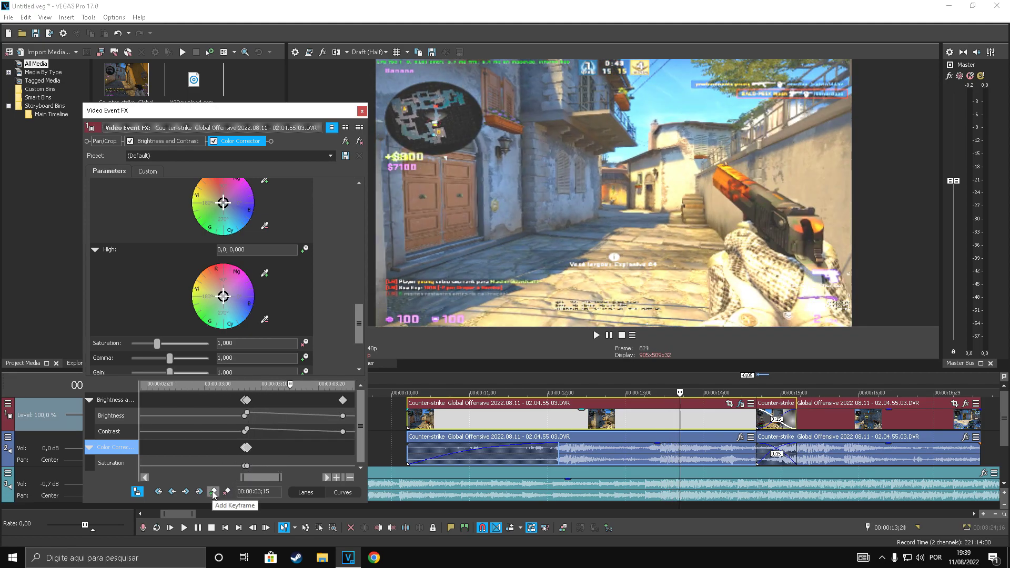
left_click(213, 492)
Set Saturation to 1,633 on the gunshot keyframe
left_click(246, 447)
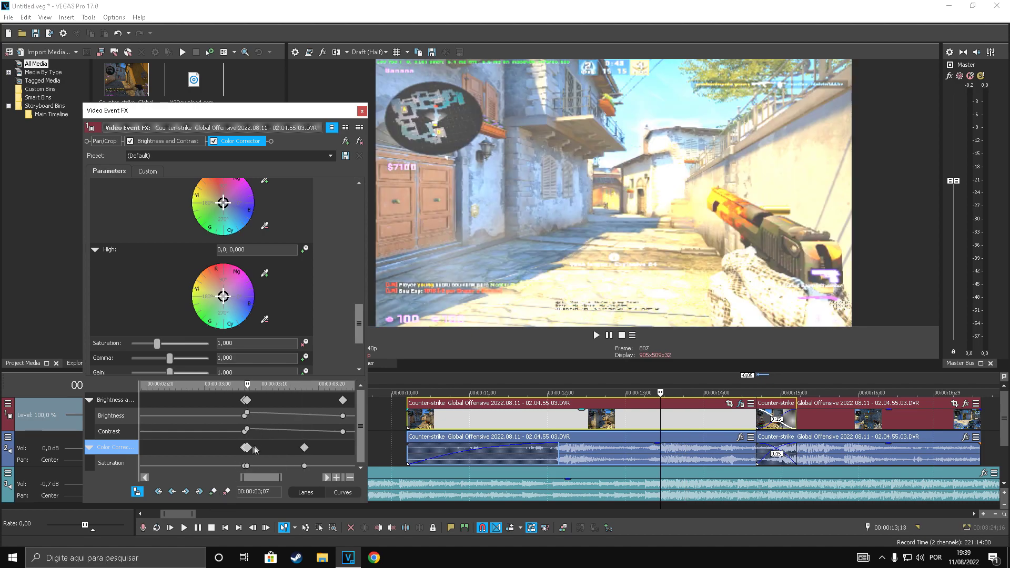
scroll(290, 448, "up", 4)
left_click_drag(158, 344, 175, 355)
scroll(467, 448, "down", 3)
scroll(518, 435, "up", 4)
Step frame by frame from the gunshot toward the ending keyframe to examine the saturation fade, and return to the gunshot keyframe
left_click(548, 431)
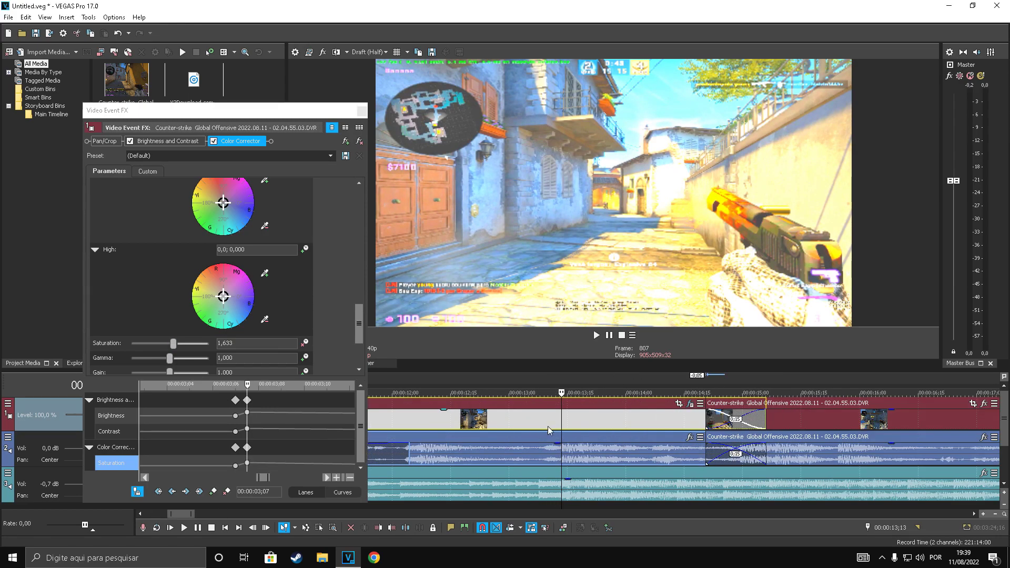
key("alt+Right")
key("alt+Right")
key("alt+Right")
key("alt+Right")
key("alt+Right")
key("alt+Right")
key("alt+Right")
key("alt+Right")
key("alt+Right")
key("alt+Right")
key("alt+Right")
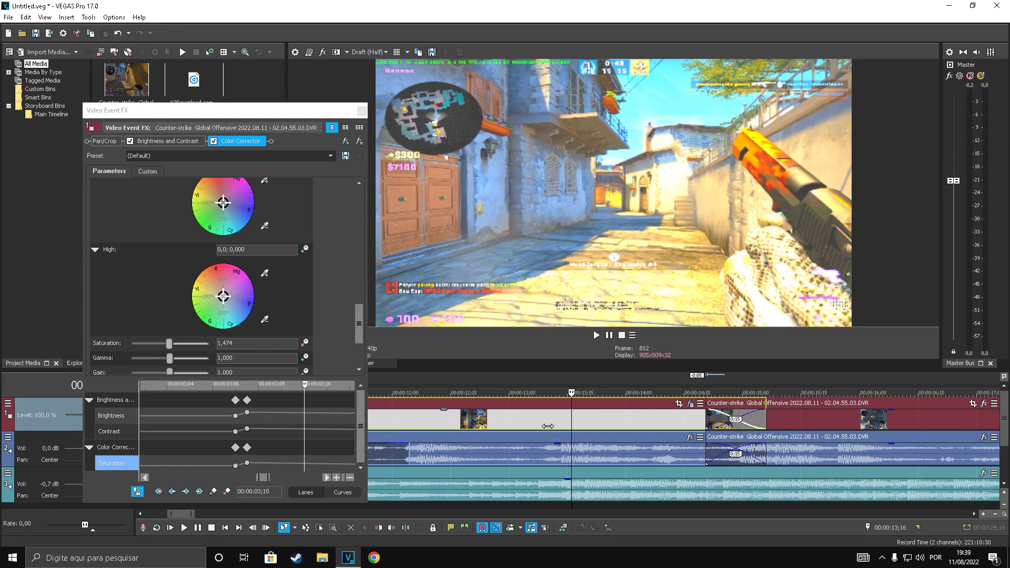
key("alt+Right")
key("alt+Right")
key("alt+Right")
key("alt+Right")
key("alt+Right")
key("alt+Right")
key("alt+Right")
key("alt+Right")
key("alt+Right")
key("alt+Right")
key("alt+Right")
scroll(284, 441, "down", 3)
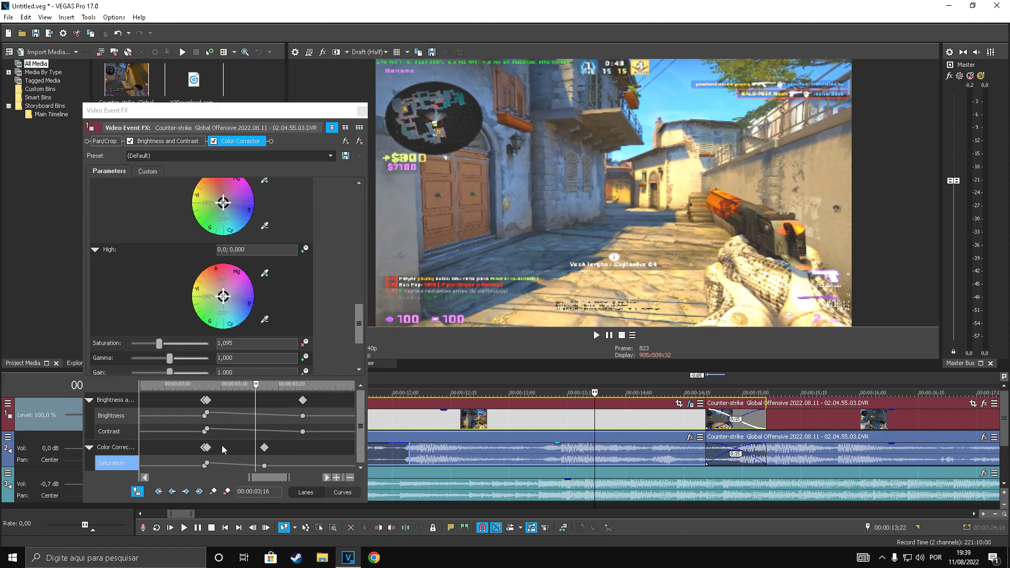
key("alt+Right")
key("alt+Right")
key("alt+Right")
left_click(208, 448)
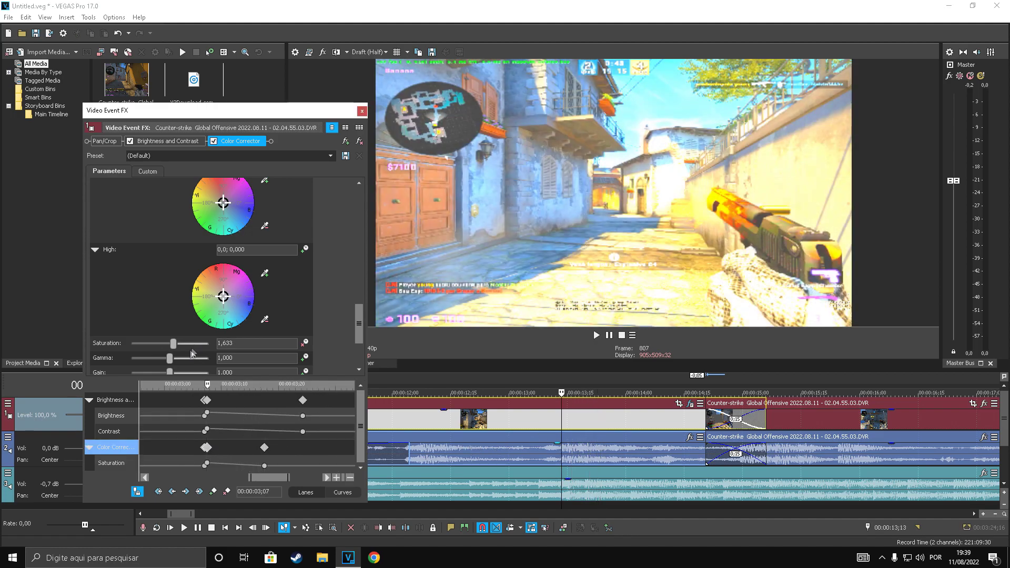
left_click(206, 415)
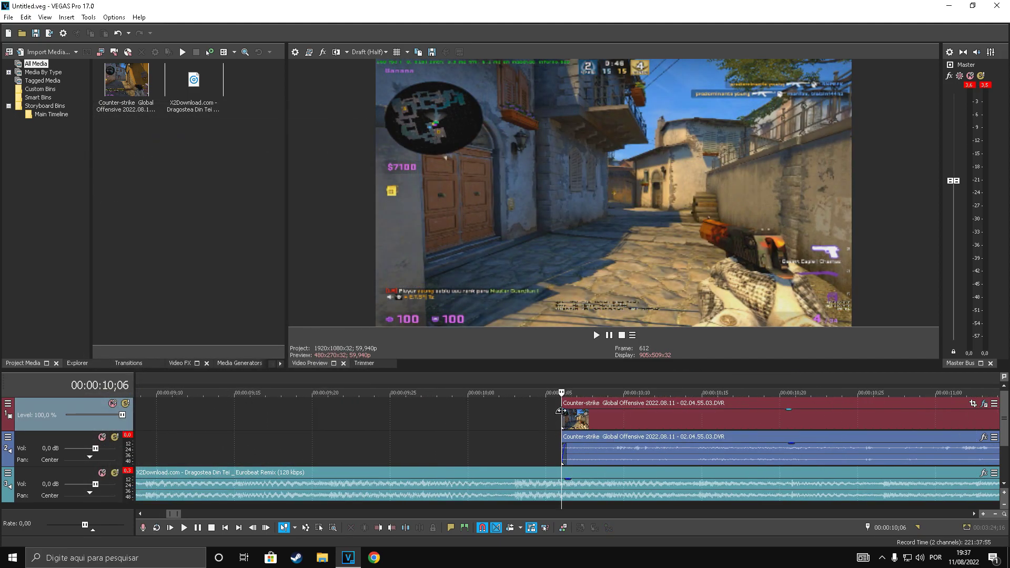
Try a video fade-in stretching past the middle of the first gameplay clip and play it
left_click_drag(562, 411, 682, 422)
scroll(513, 430, "down", 3)
left_click_drag(582, 419, 732, 421)
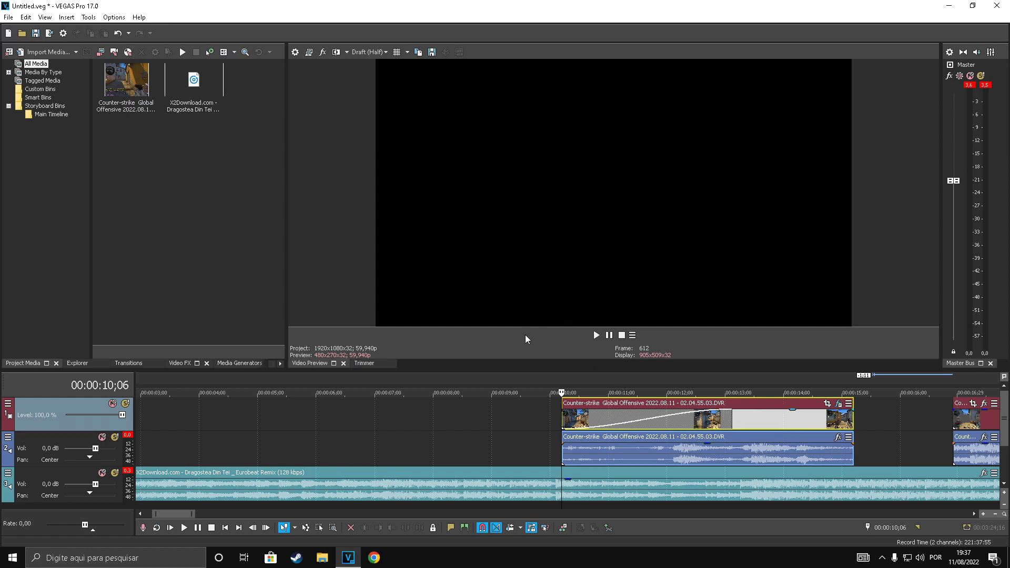
key("space")
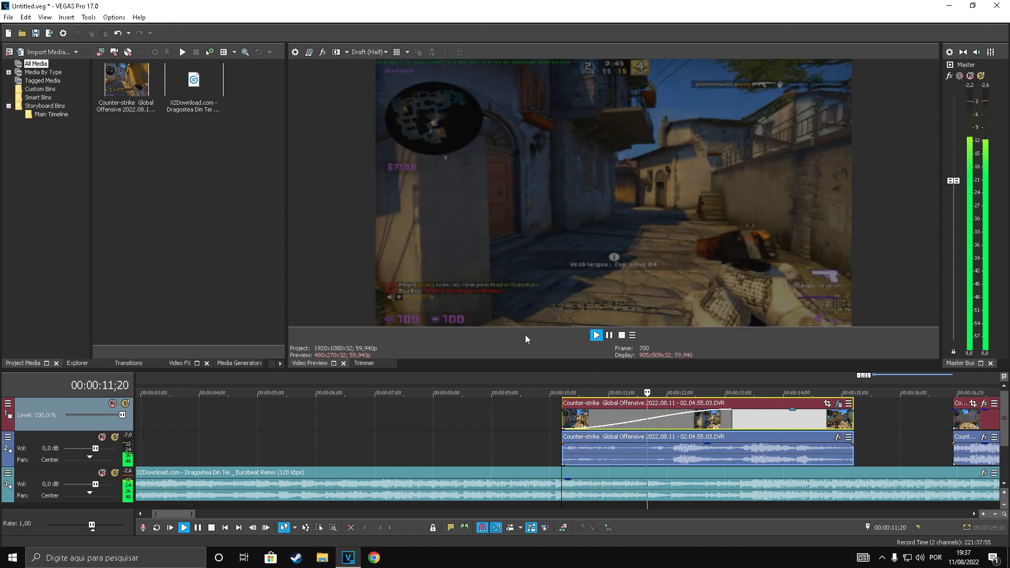
key("space")
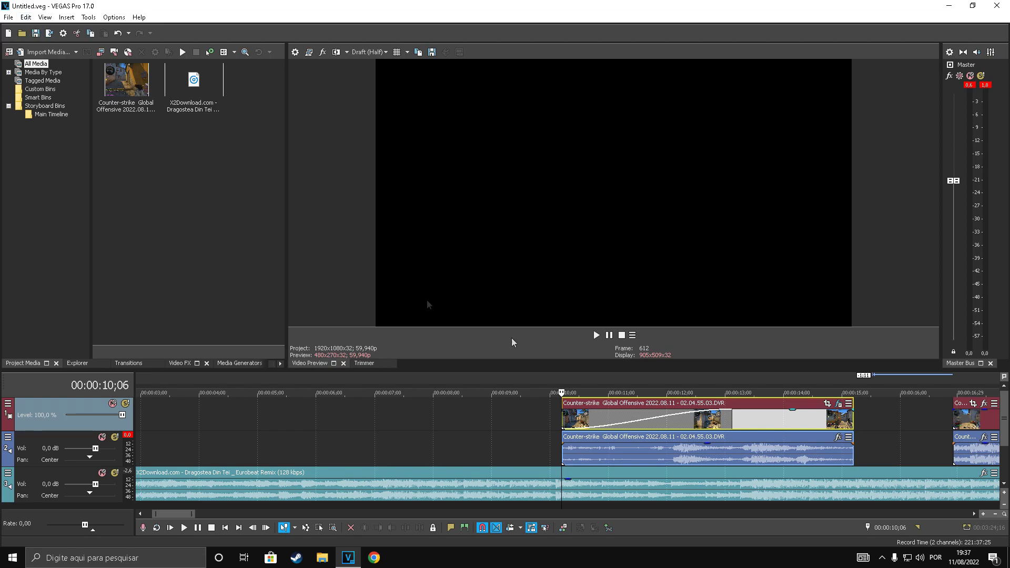
Try extending the first clip's video fade-in to 00:00:04;27 and play the result
left_click_drag(731, 421, 848, 425)
key("space")
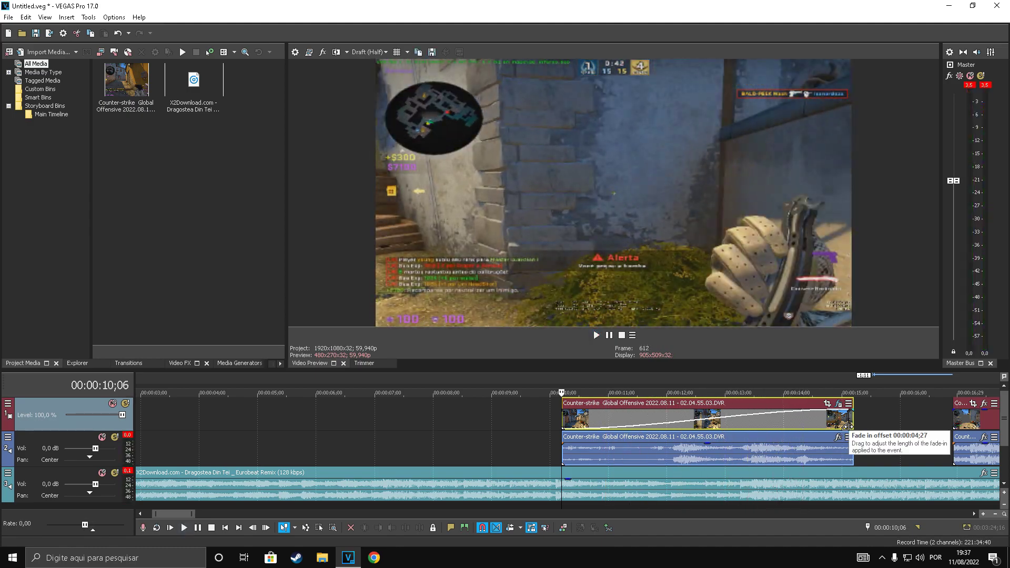
key("space")
Shorten the first clip's video fade-in to a very brief ramp at its start and play it
left_click_drag(848, 427, 622, 427)
scroll(622, 428, "up", 3)
key("space")
key("space")
key("space")
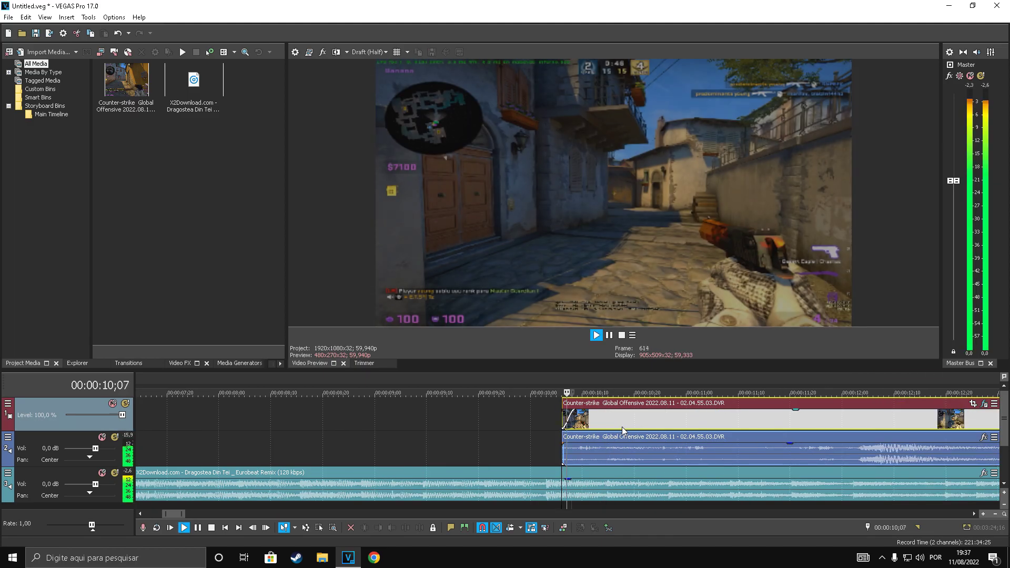
key("space")
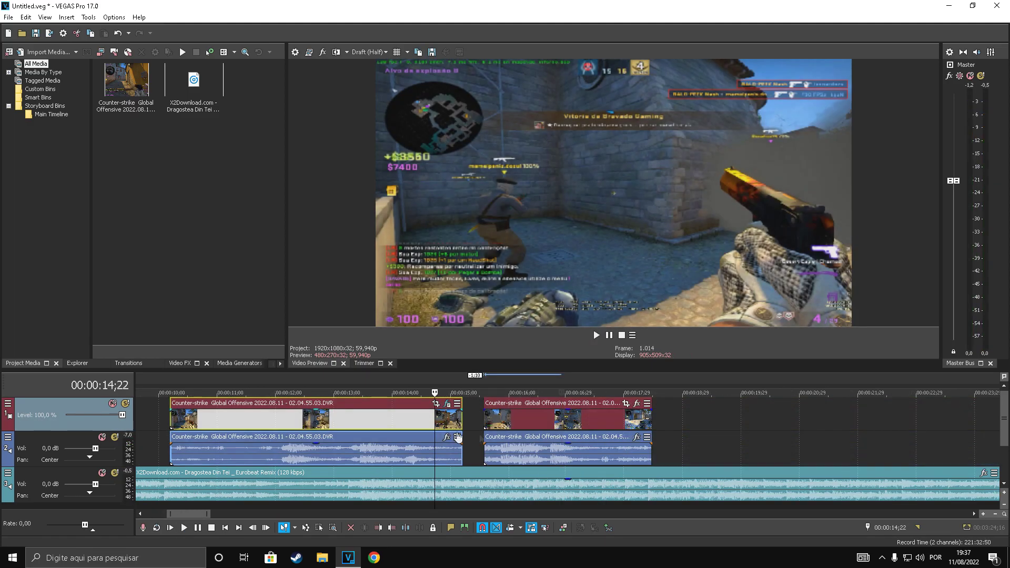
Move the second gameplay clip over the end of the first one to create a 0;15 crossfade
scroll(639, 429, "up", 2)
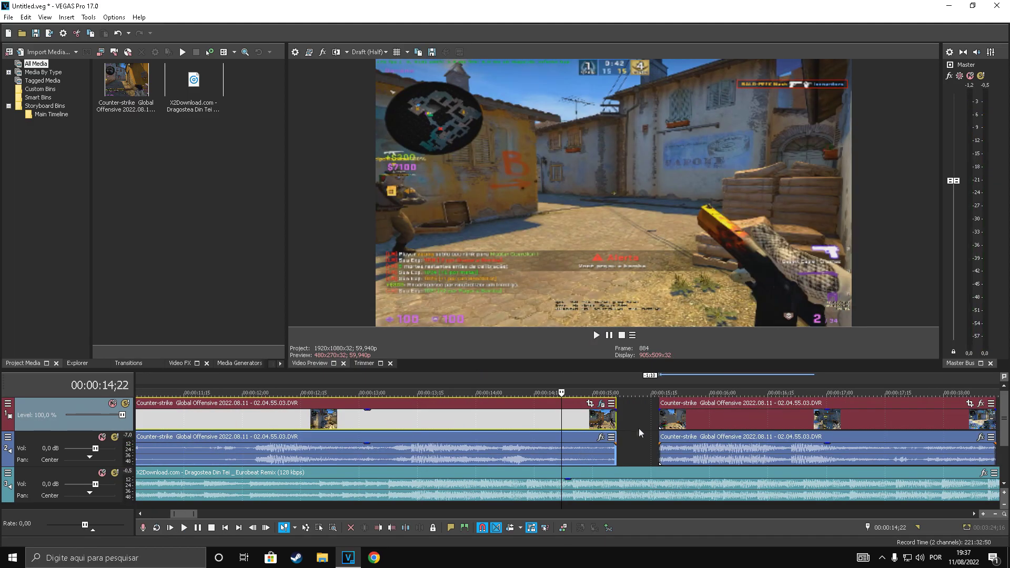
key("Right")
key("Right")
key("Right")
key("Right")
key("Right")
key("Right")
key("Right")
key("Right")
left_click_drag(708, 425, 622, 412)
left_click(574, 421)
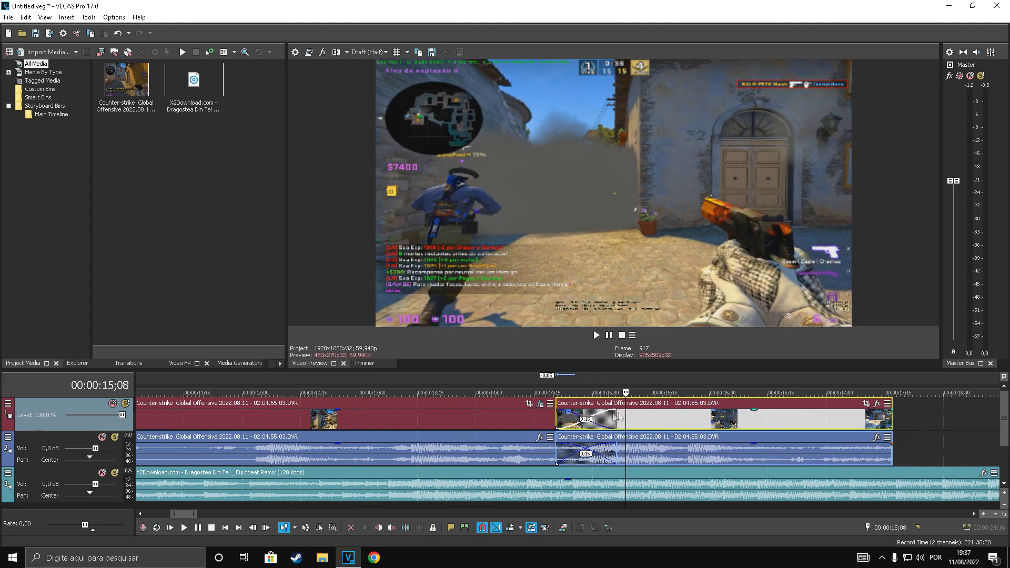
Play the transition from shortly before the overlap to check the crossfade between the two clips
left_click(510, 423)
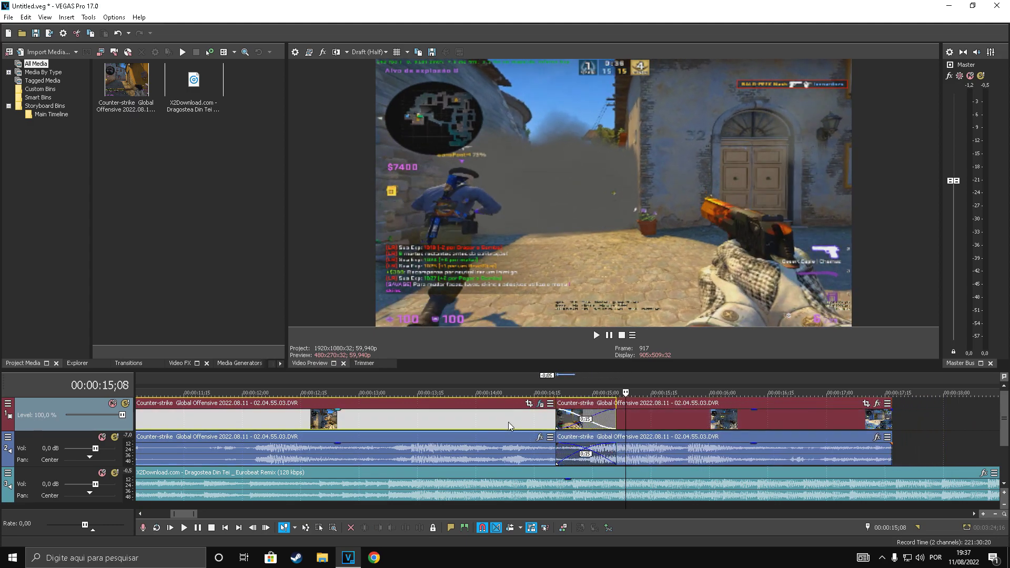
key("space")
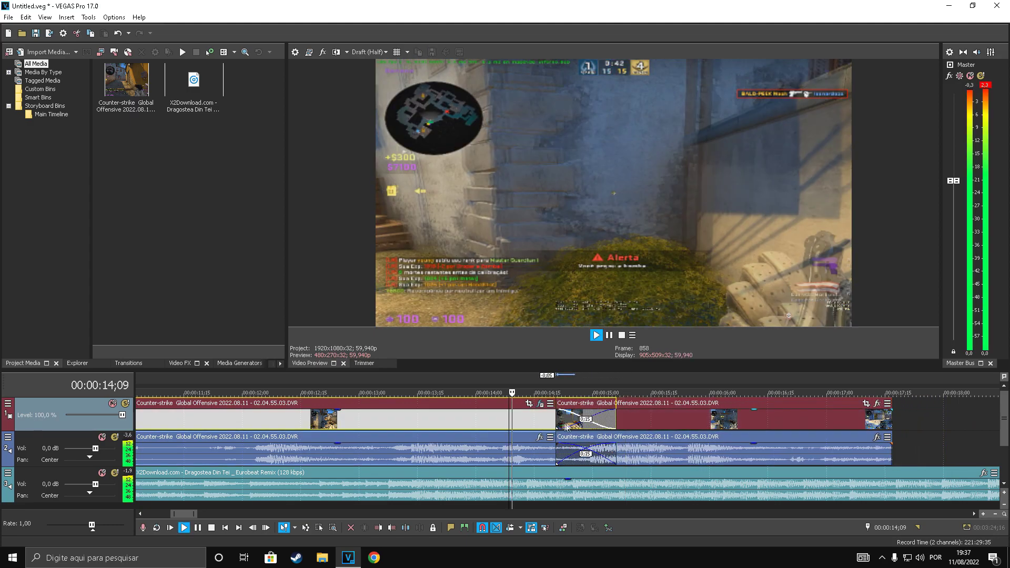
key("space")
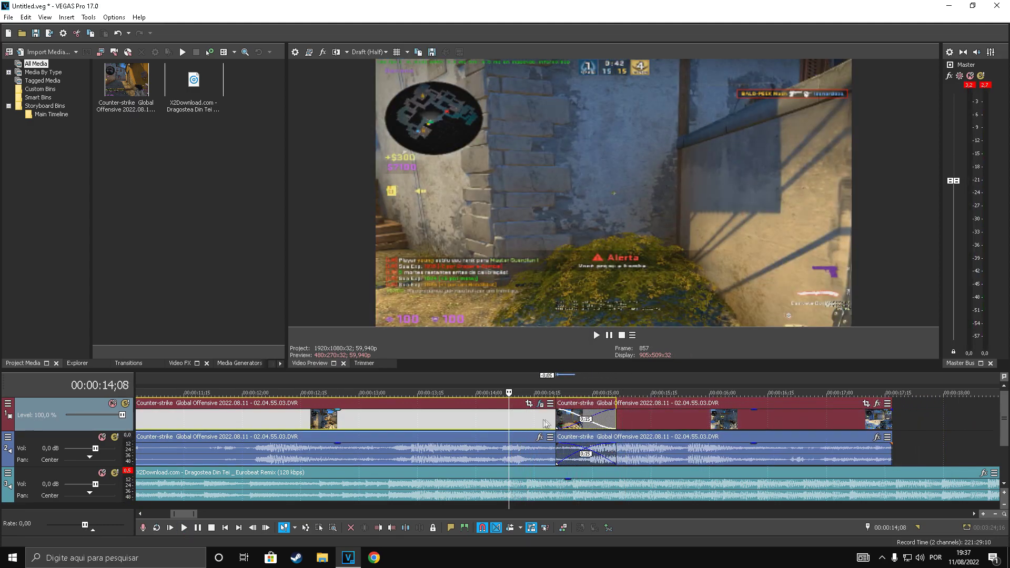
left_click(556, 420)
key("space")
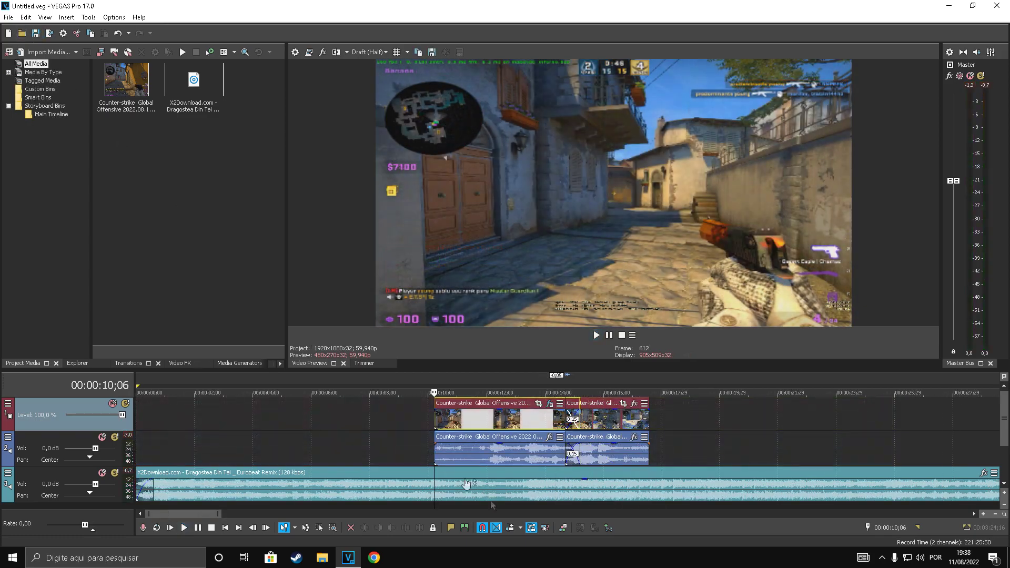
Create a fade-in at the start of the first gameplay clip's audio
scroll(548, 467, "up", 1)
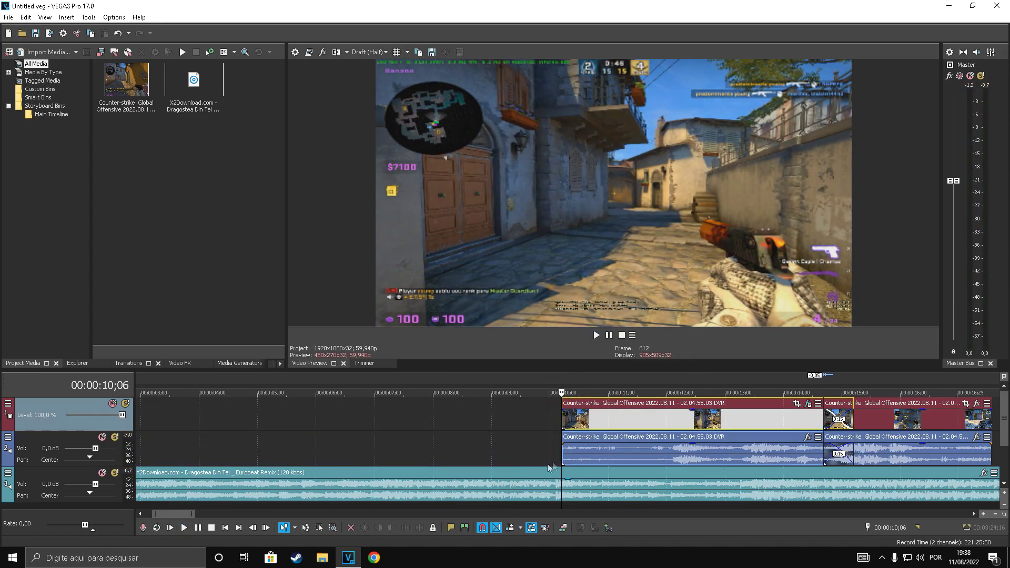
scroll(547, 463, "up", 4)
left_click_drag(563, 443, 602, 464)
scroll(579, 453, "up", 6)
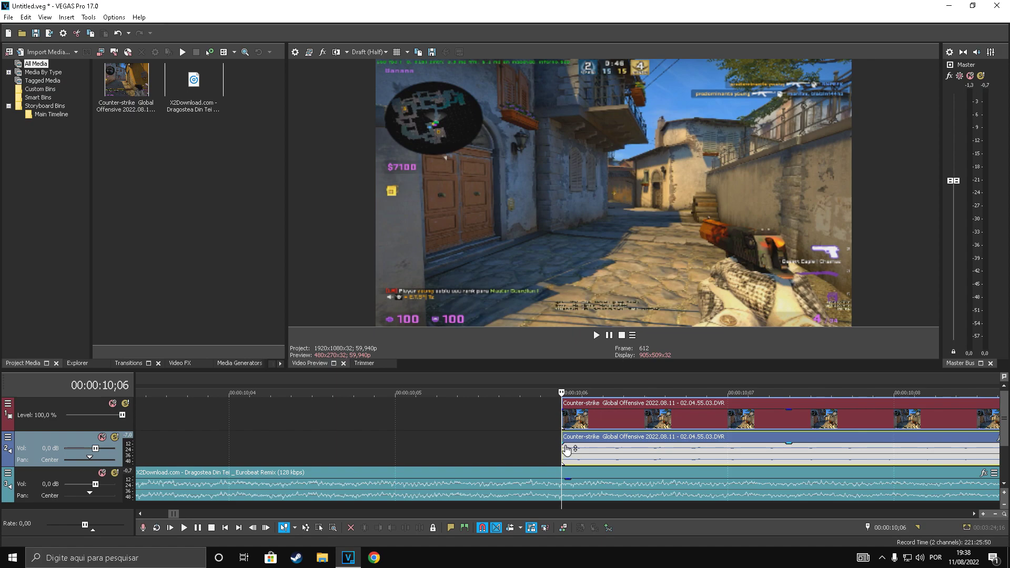
left_click_drag(567, 449, 894, 452)
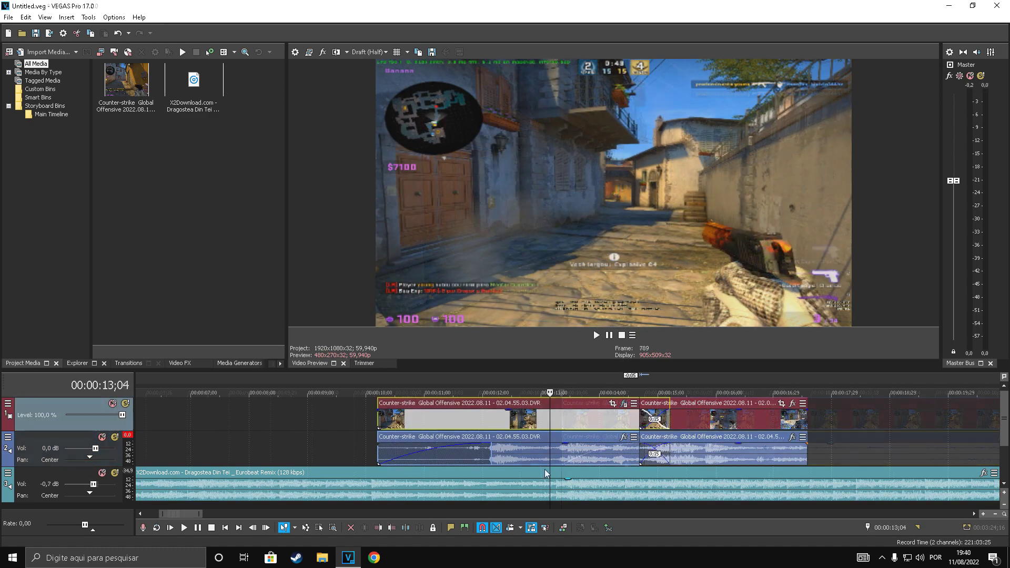
Try lowering the first gameplay clip's audio gain to about -7,3 dB and play it against the music
left_click_drag(567, 440, 599, 462)
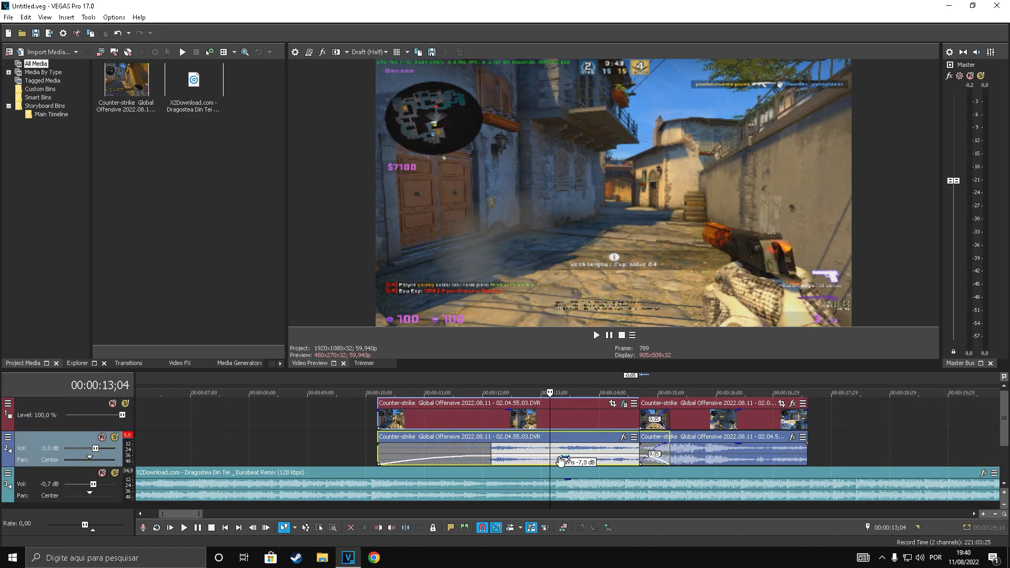
scroll(586, 448, "up", 1)
left_click(548, 435)
key("space")
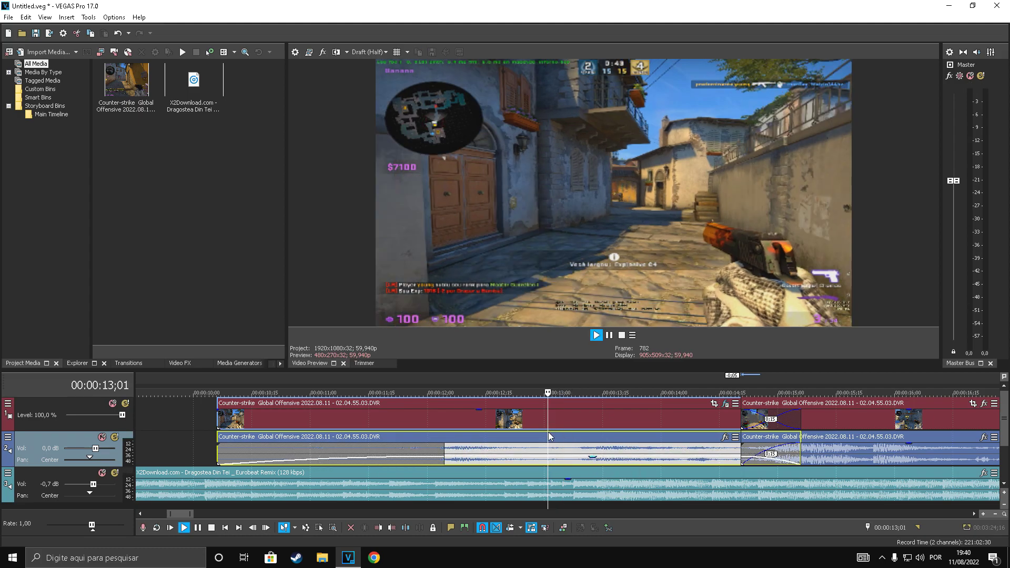
key("space")
Try lowering the music clip's gain almost to silence, and restore the gameplay audio's gain to full
left_click_drag(579, 484, 570, 500)
key("space")
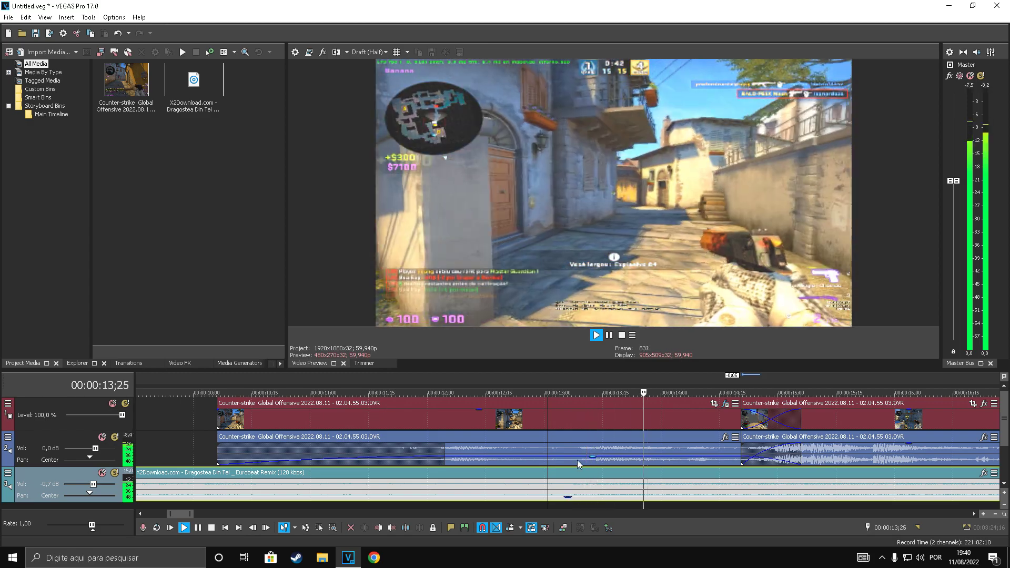
left_click(577, 460)
key("space")
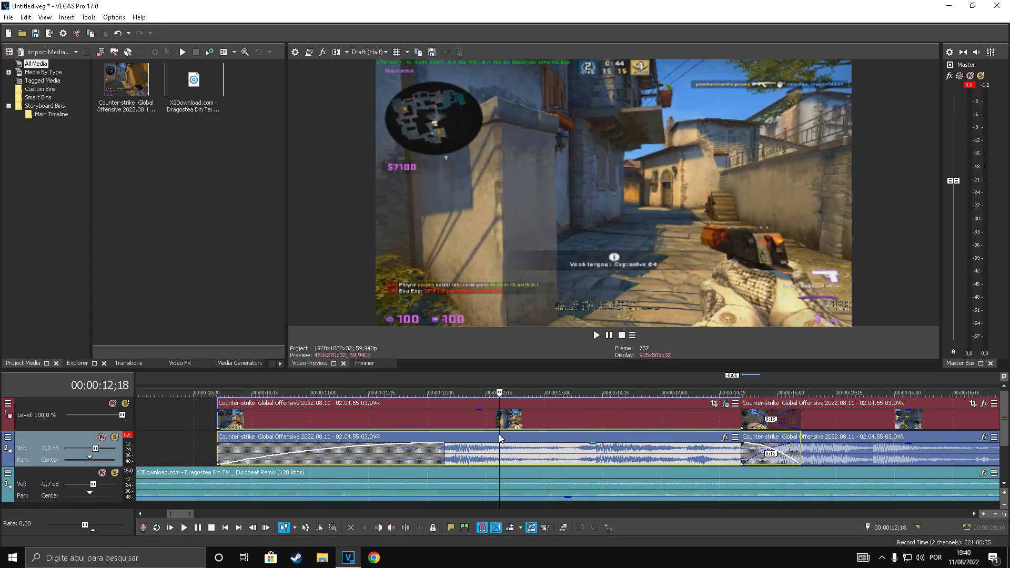
Restore the music clip's gain to full and set the music track's volume to -0,2 dB
left_click_drag(560, 491, 570, 472)
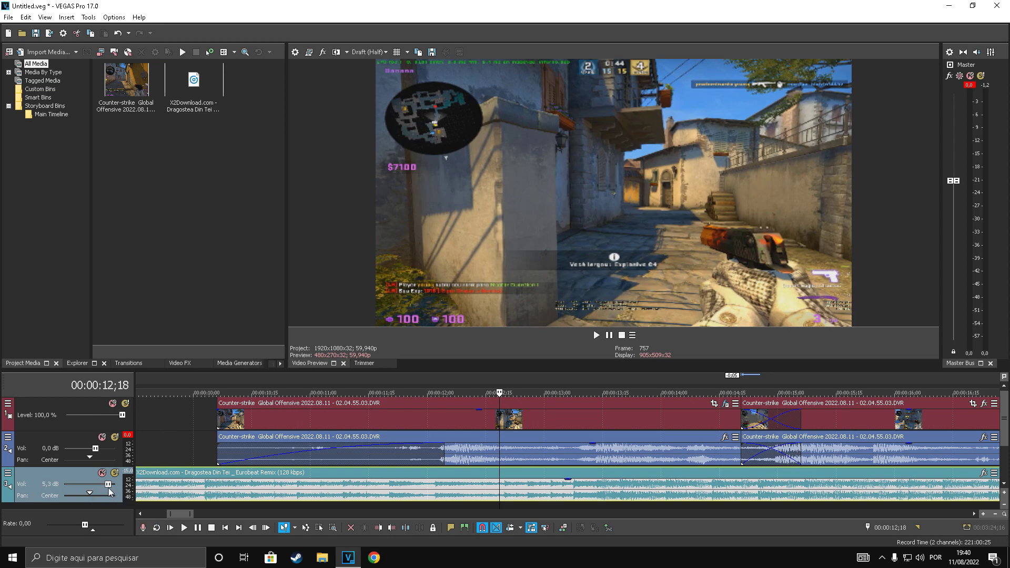
left_click_drag(107, 488, 105, 487)
left_click_drag(113, 484, 105, 486)
scroll(400, 442, "down", 5)
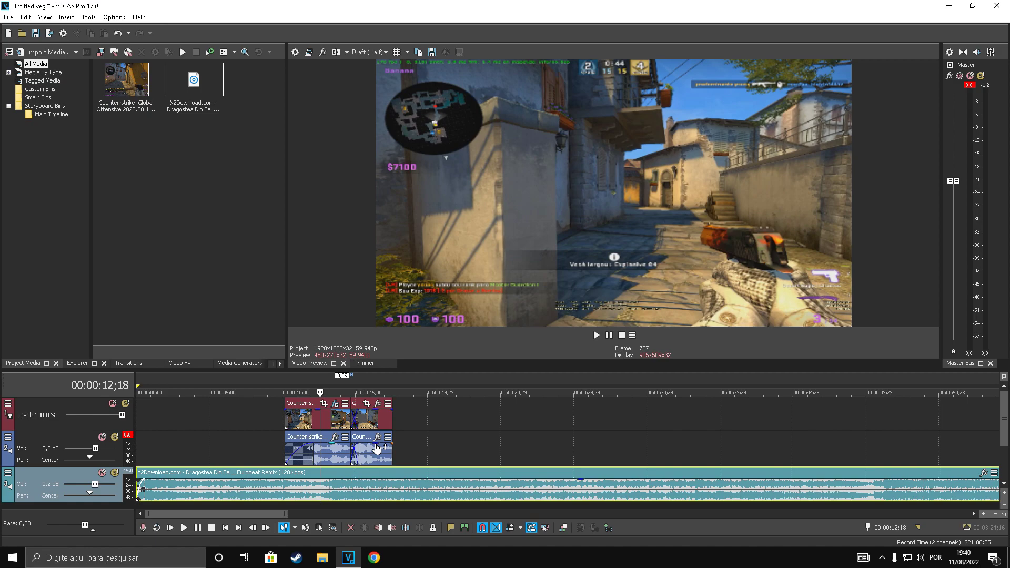
Play the music from 00:00:05;28 and try raising the music track's volume to 5,6 dB
left_click(223, 447)
key("space")
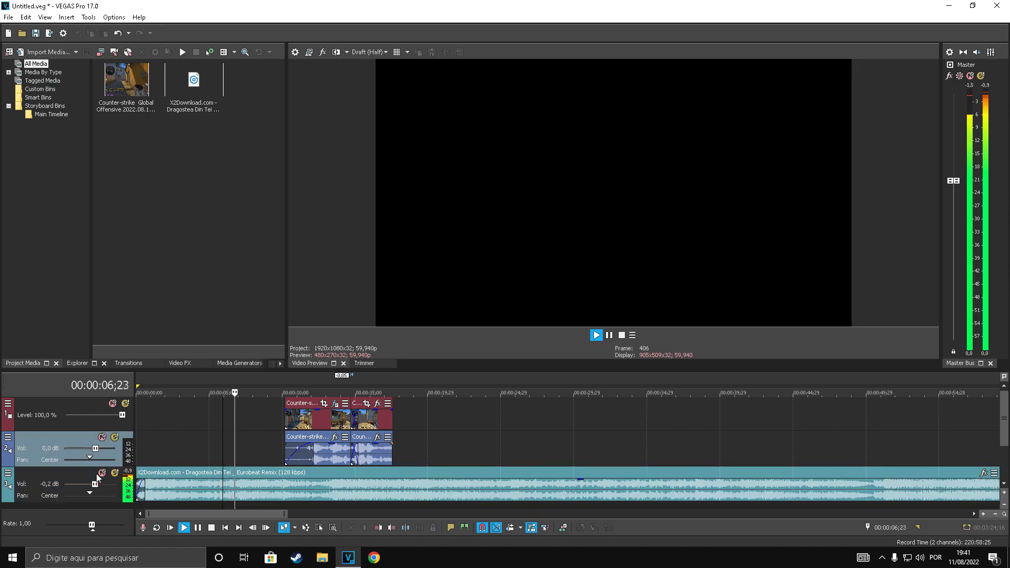
left_click_drag(95, 484, 108, 484)
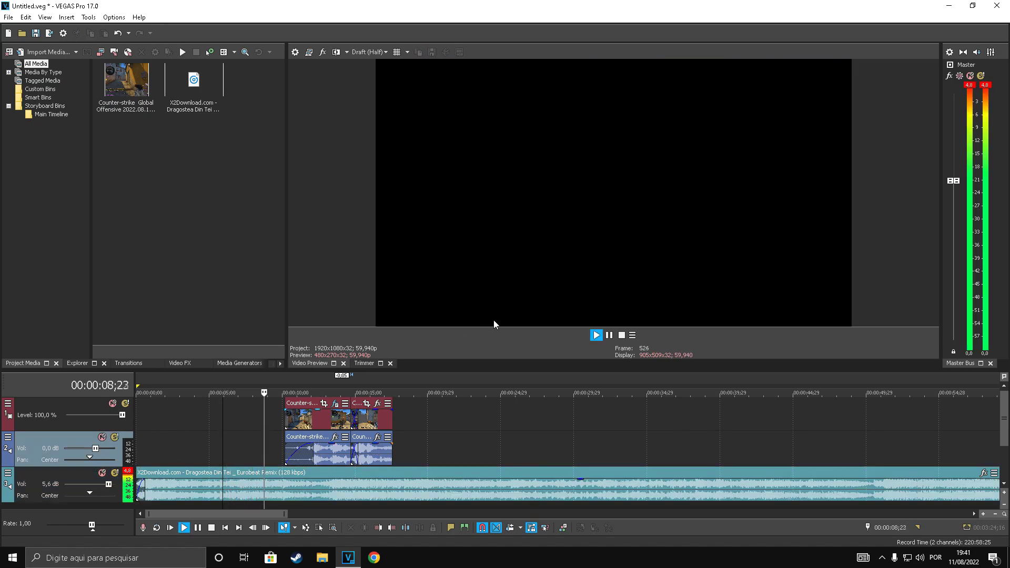
key("space")
Set the music track's volume to -0,5 dB and save the project
left_click_drag(108, 484, 94, 484)
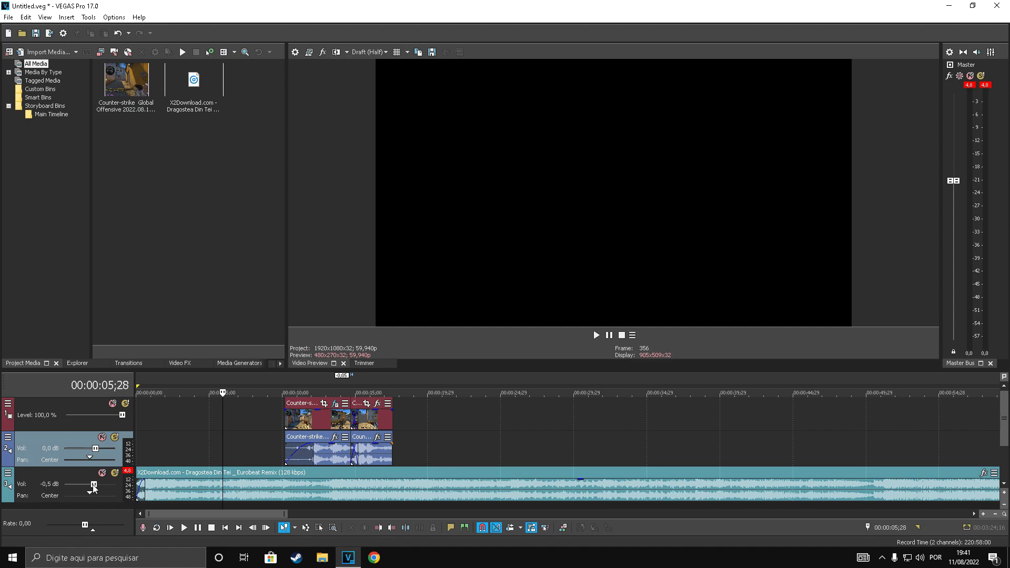
key("ctrl+s")
key("Up")
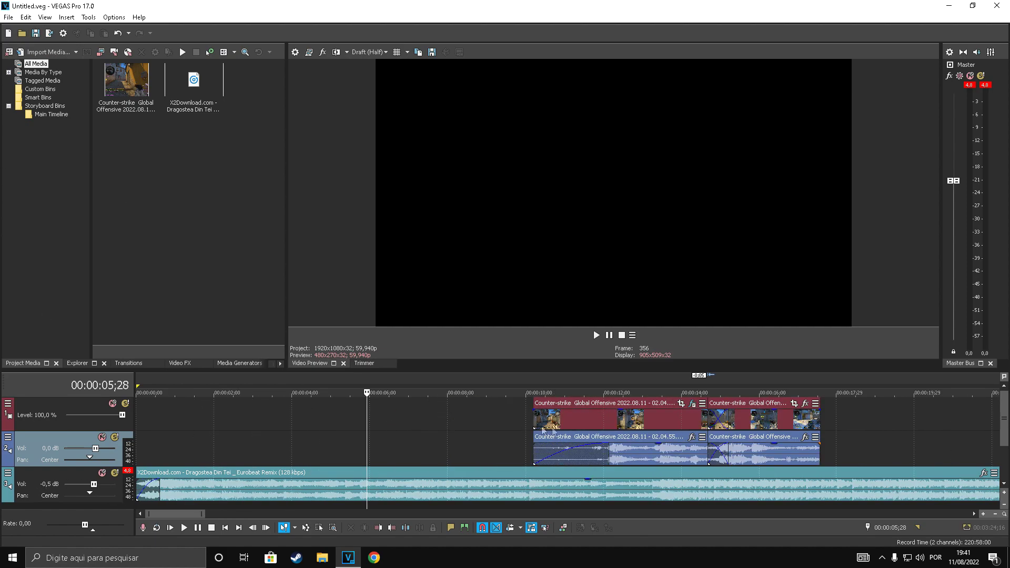
key("Down")
key("Down")
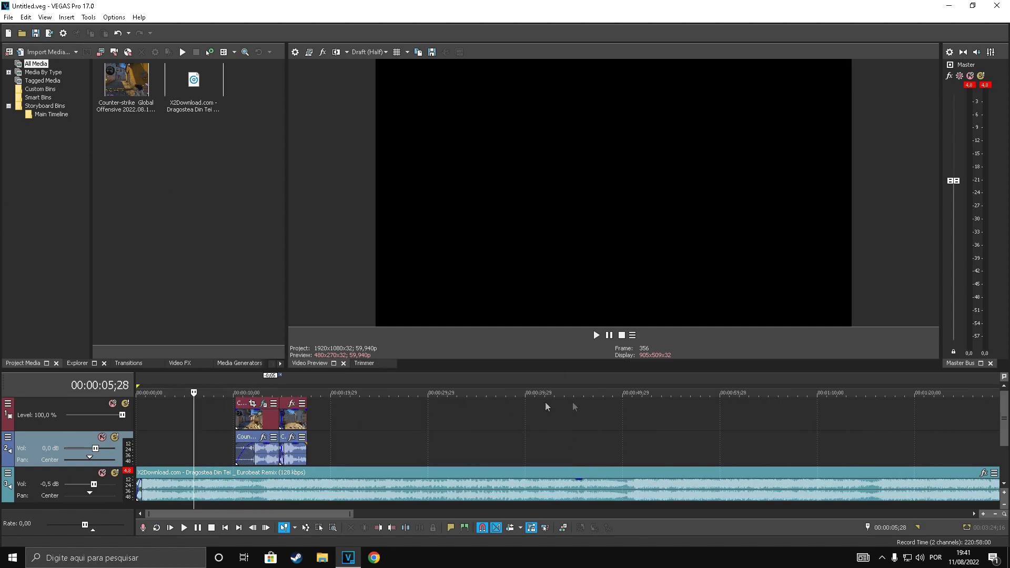
Play the second gameplay clip from 00:00:16;09 to check its sound against the music
left_click(294, 424)
scroll(453, 441, "up", 3)
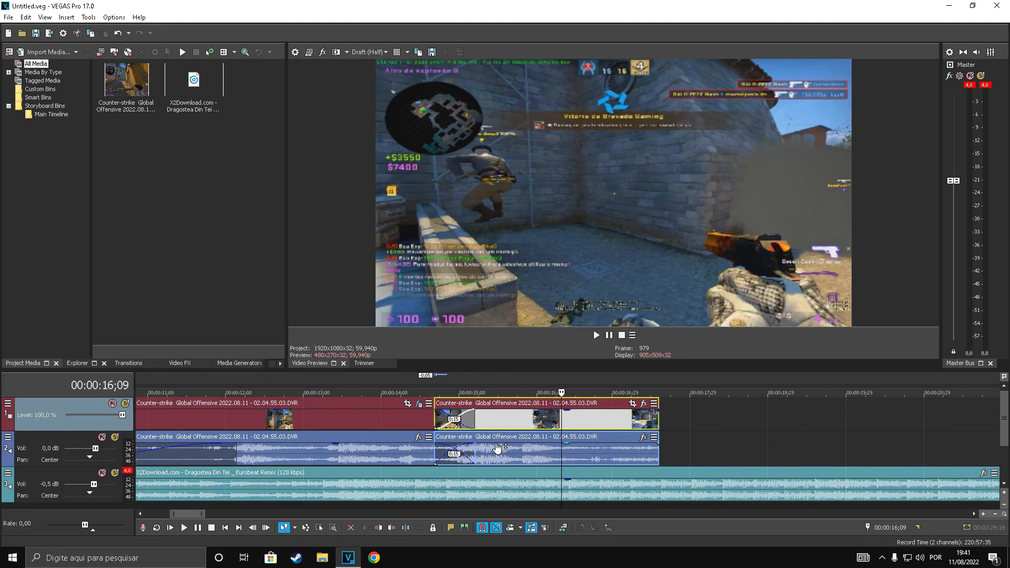
key("space")
key("space")
key("Down")
key("Down")
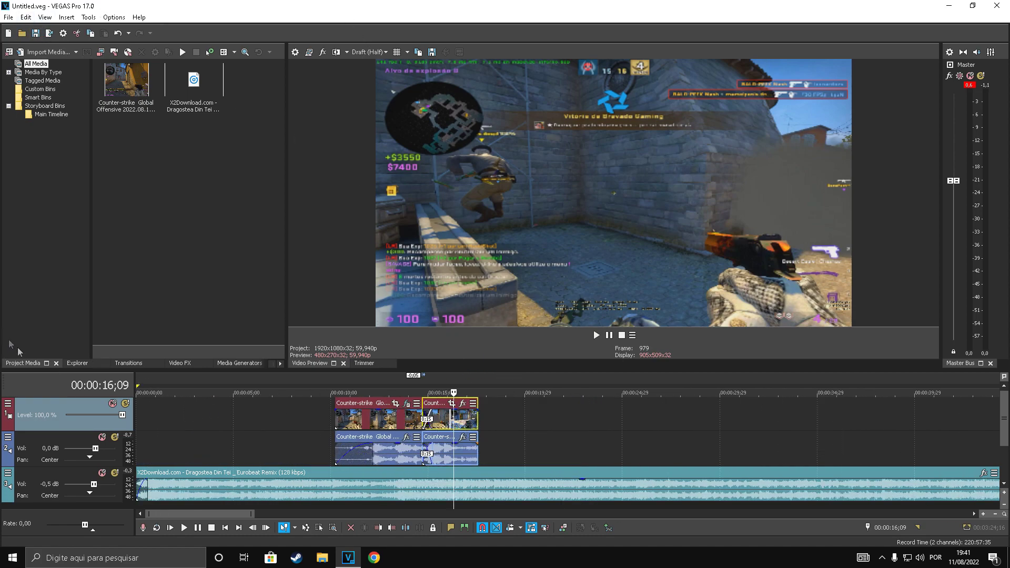
Place the playhead at 00:00:12;27 within the first gameplay clip
left_click(8, 404)
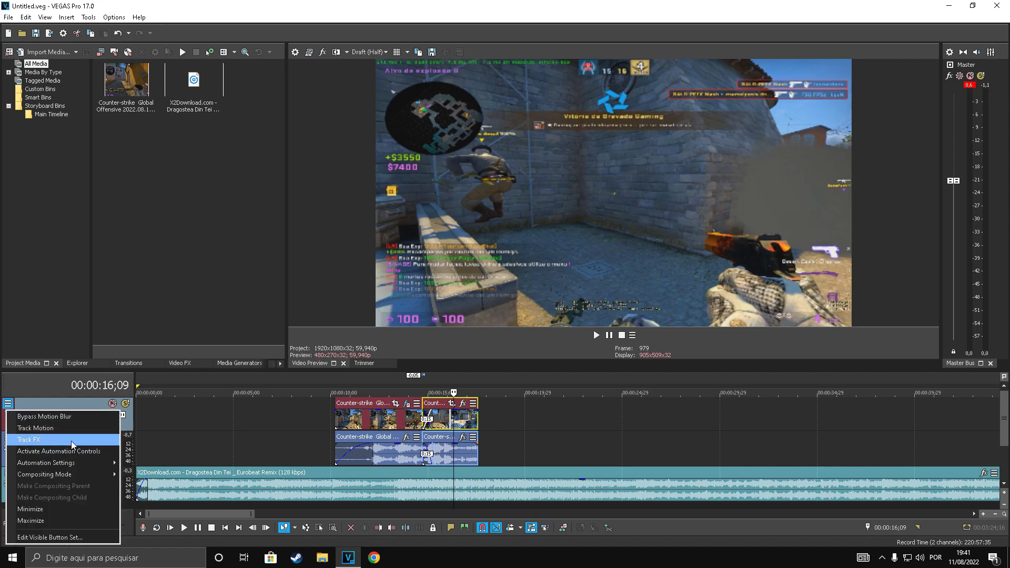
left_click(375, 413)
left_click(372, 417)
scroll(489, 430, "up", 2)
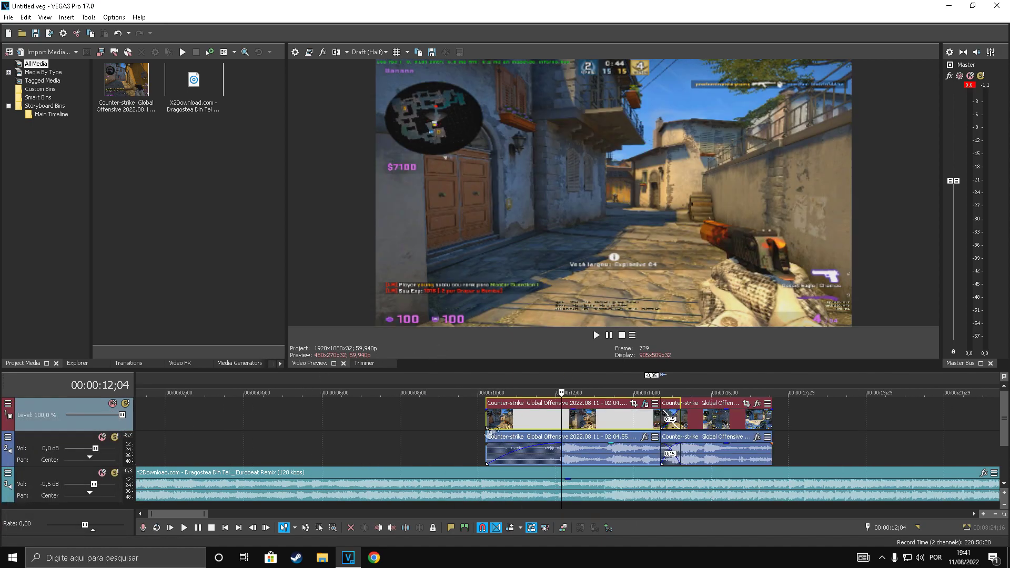
left_click(525, 422)
scroll(525, 422, "down", 2)
left_click(388, 420)
Add the VEGAS Color Corrector as a track effect on the gameplay video track and raise its saturation
left_click(8, 405)
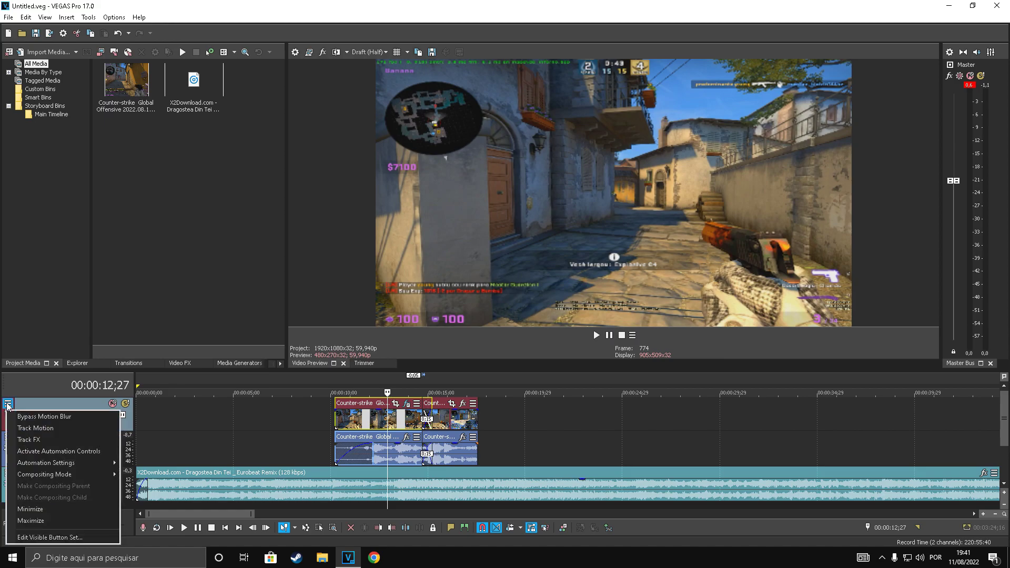
left_click(31, 441)
double_click(312, 345)
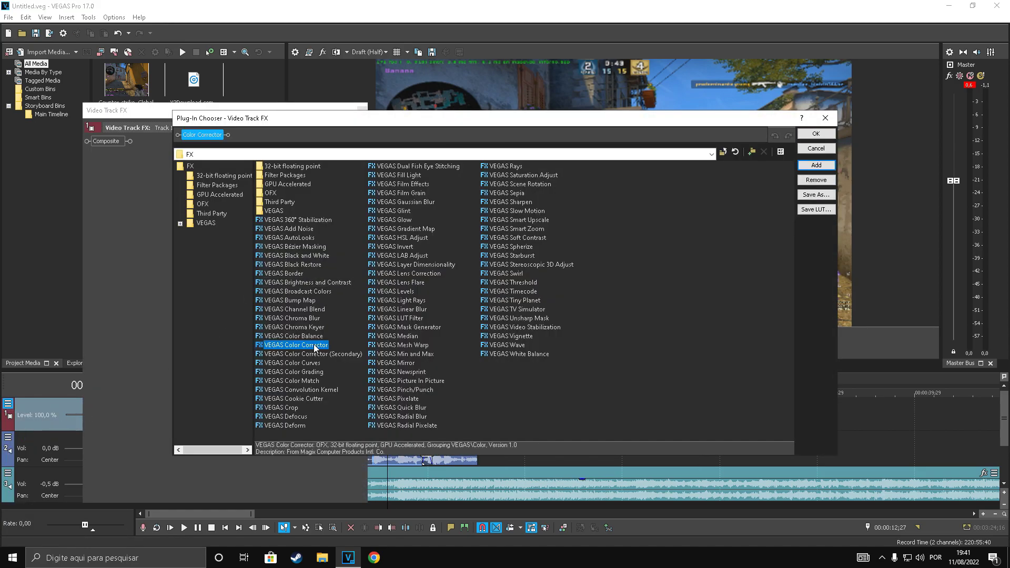
key("Return")
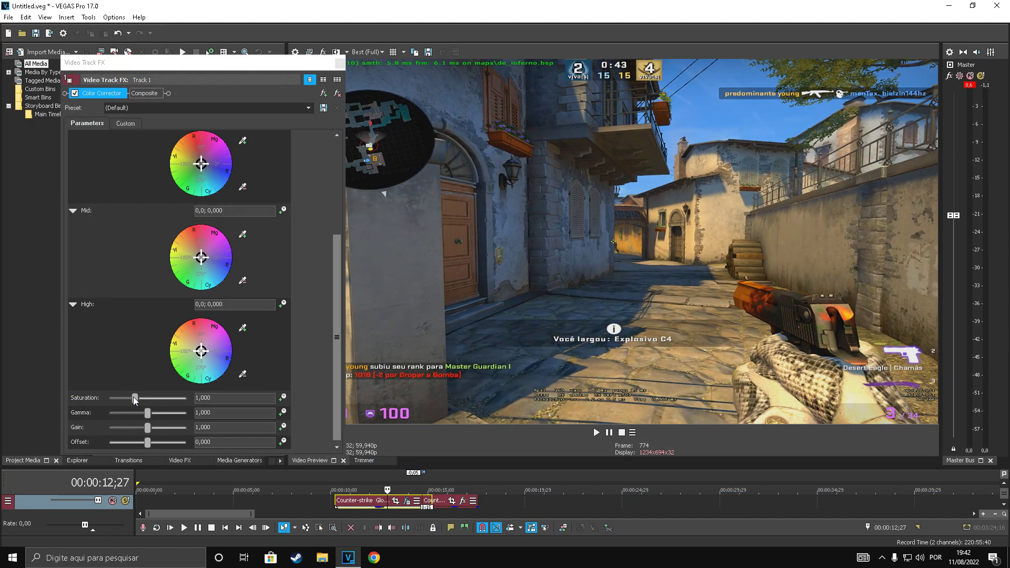
mouse_move(133, 396)
left_mouse_down()
mouse_move(187, 402)
mouse_move(149, 408)
left_mouse_up()
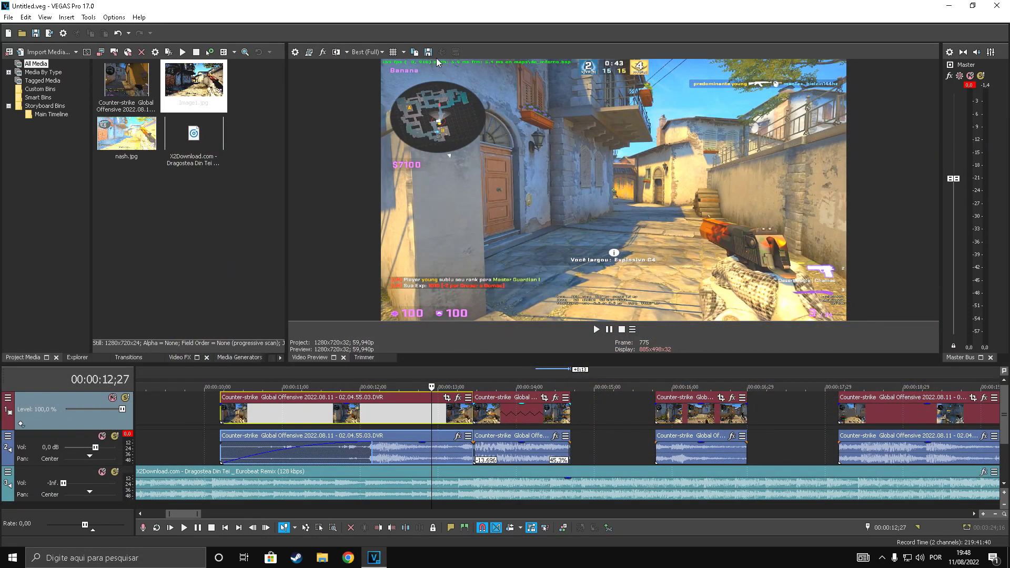